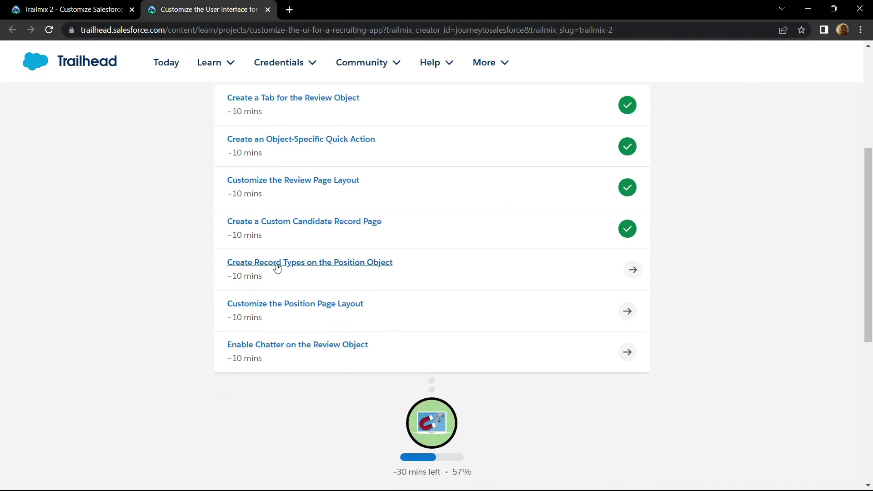
Step: Open the 'Create Record Types on the Position Object' unit in a new tab and launch the org
right_click(305, 270)
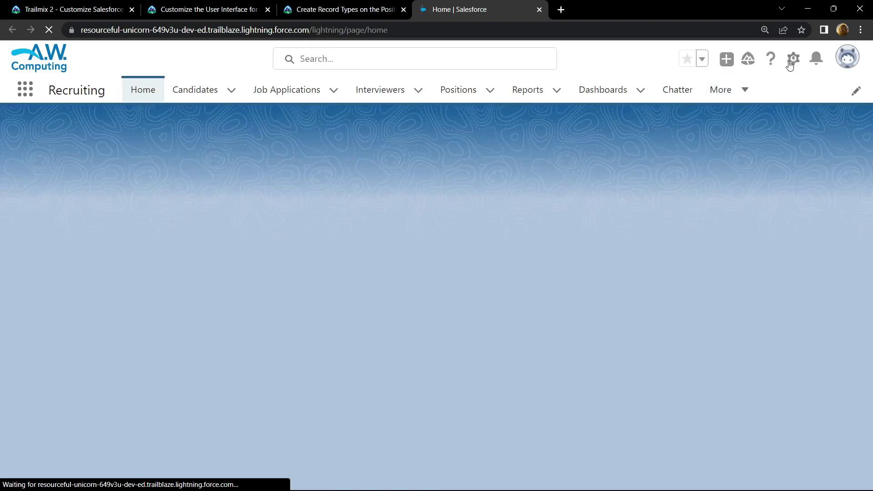
Step: Go to Setup's Profiles page and filter it to profiles starting with S
left_click(784, 58)
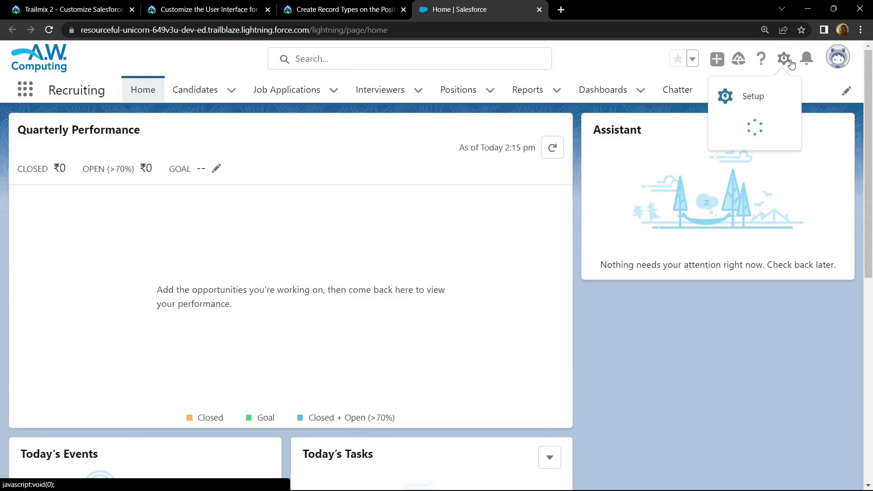
left_click(750, 95)
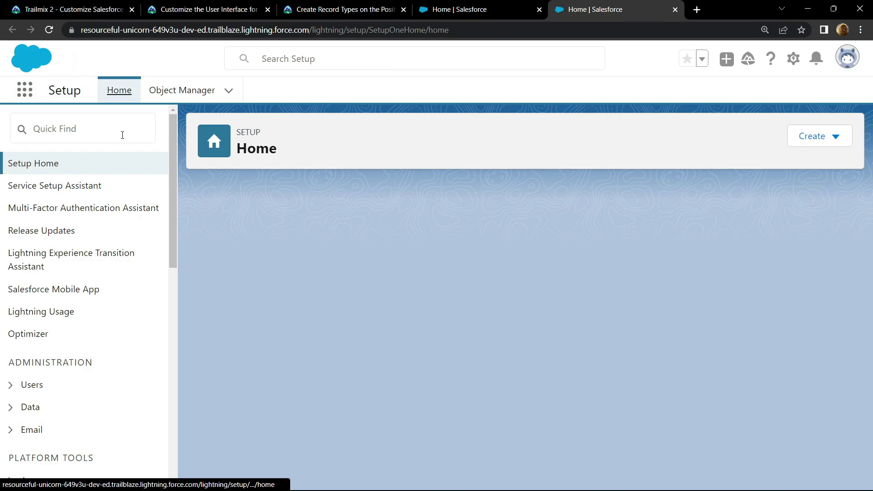
left_click(82, 129)
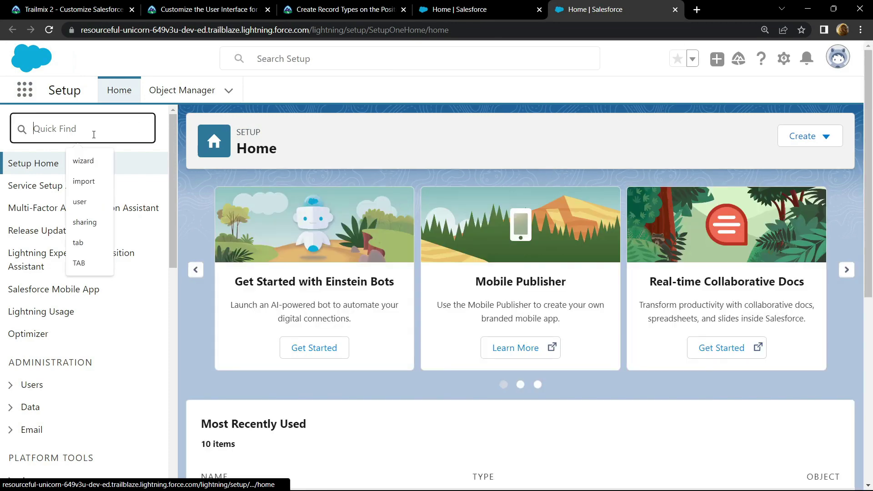
type("p")
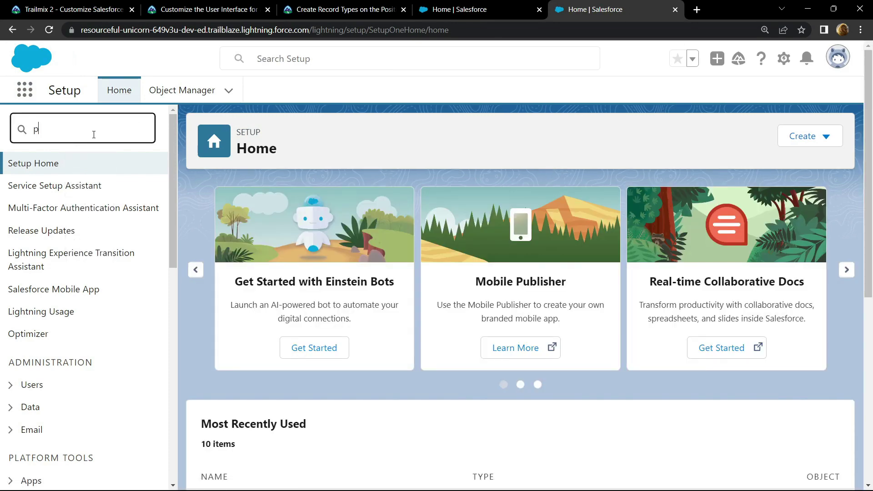
type("rofiles")
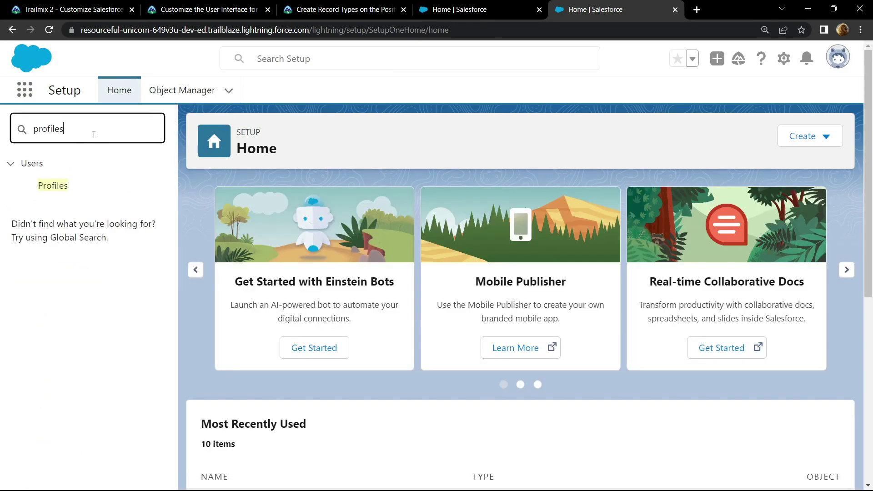
left_click(52, 186)
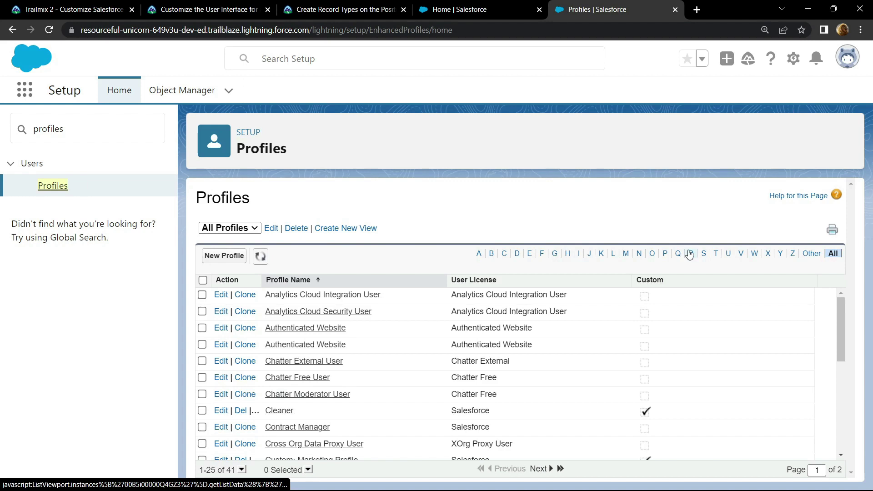
left_click(703, 253)
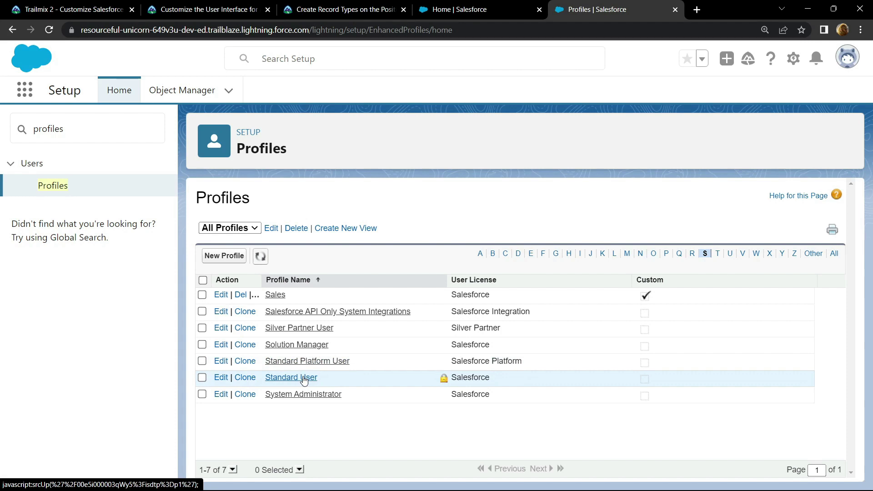
Step: Clone Standard User as 'Recruiter: Nontechnical', copying the name from Trailhead, and save
left_click(245, 377)
left_click(375, 310)
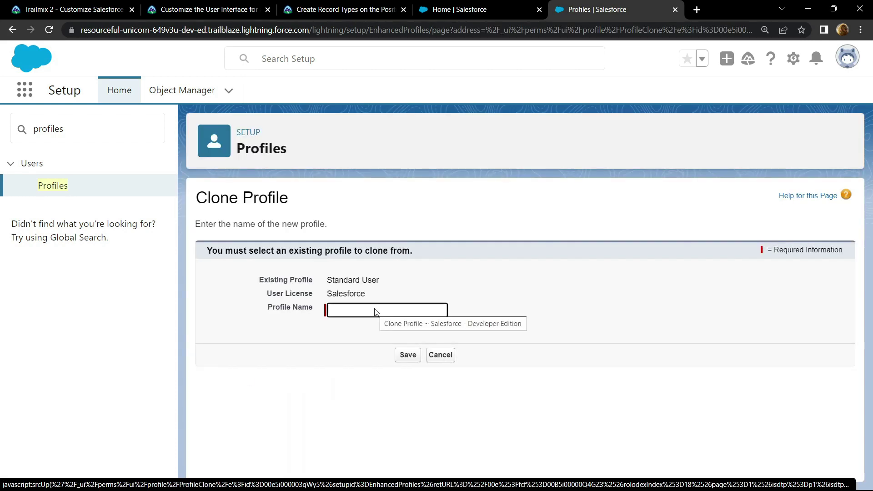
left_click(344, 9)
scroll(197, 248, "up", 5)
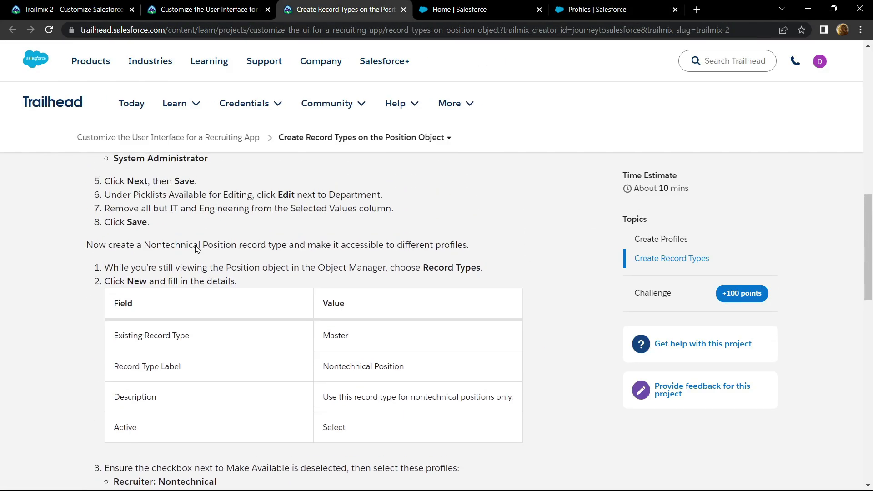
scroll(197, 248, "down", 3)
scroll(196, 248, "up", 3)
scroll(196, 249, "up", 5)
scroll(197, 248, "up", 2)
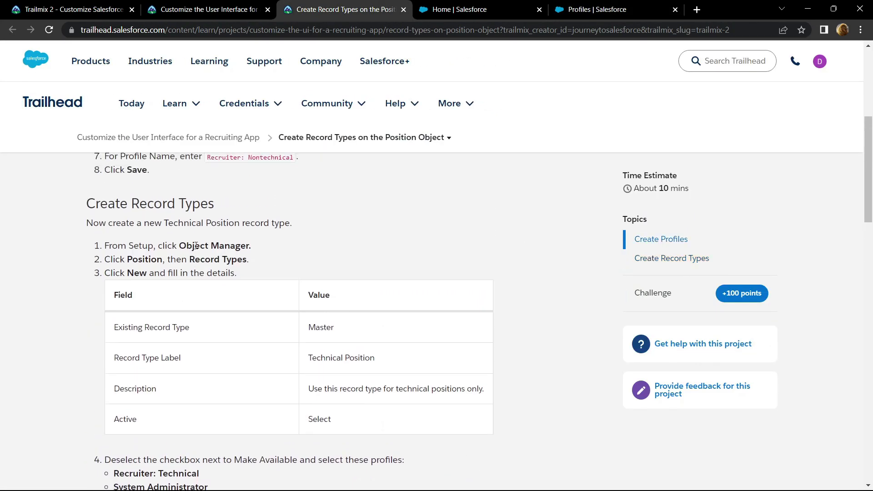
scroll(197, 246, "up", 2)
left_click_drag(207, 294, 295, 296)
key("ctrl+c")
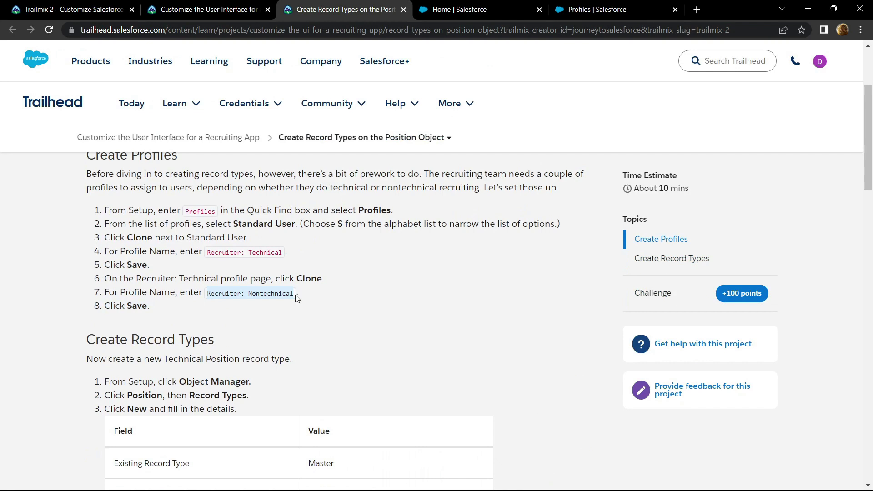
left_click(597, 9)
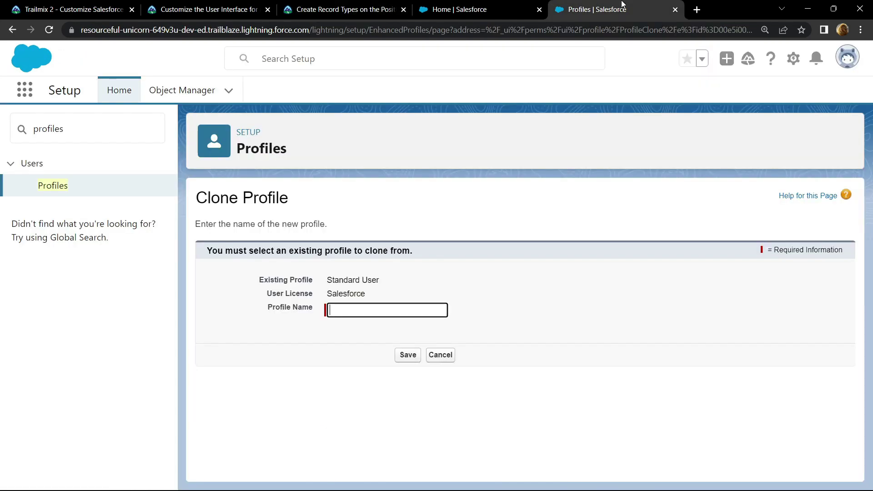
key("ctrl+v")
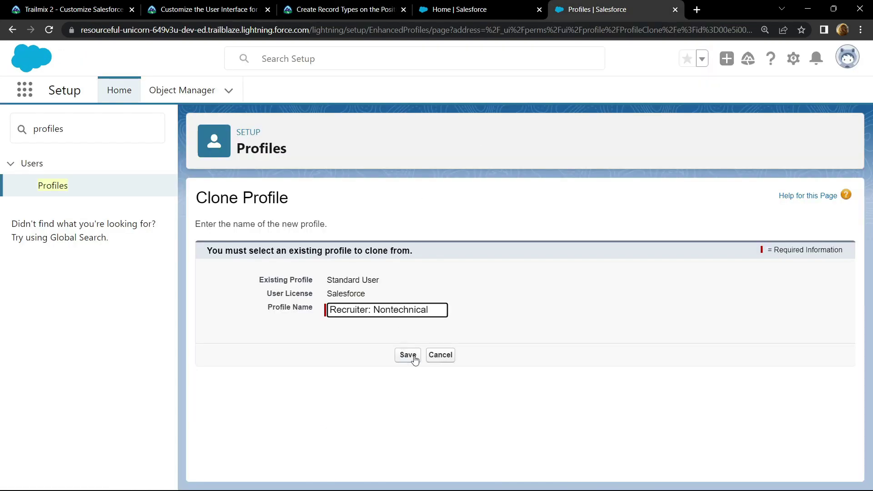
left_click(407, 355)
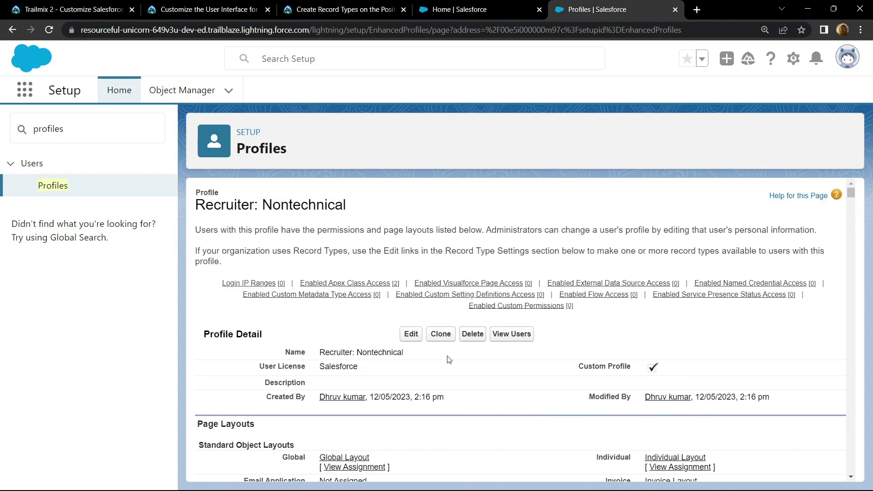
Step: Clone Recruiter: Nontechnical as 'Recruiter: Technical', copying the name from Trailhead, and save
left_click(439, 335)
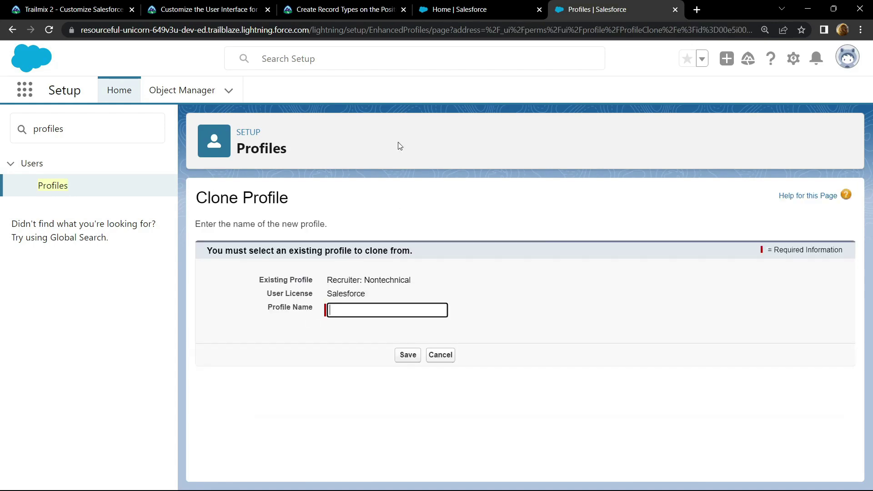
left_click(345, 9)
scroll(204, 219, "up", 1)
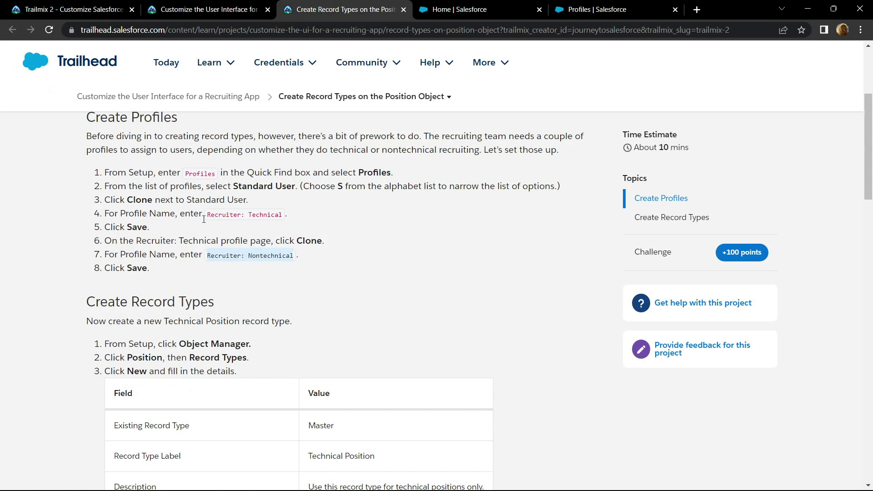
left_click_drag(205, 214, 284, 214)
key("ctrl+c")
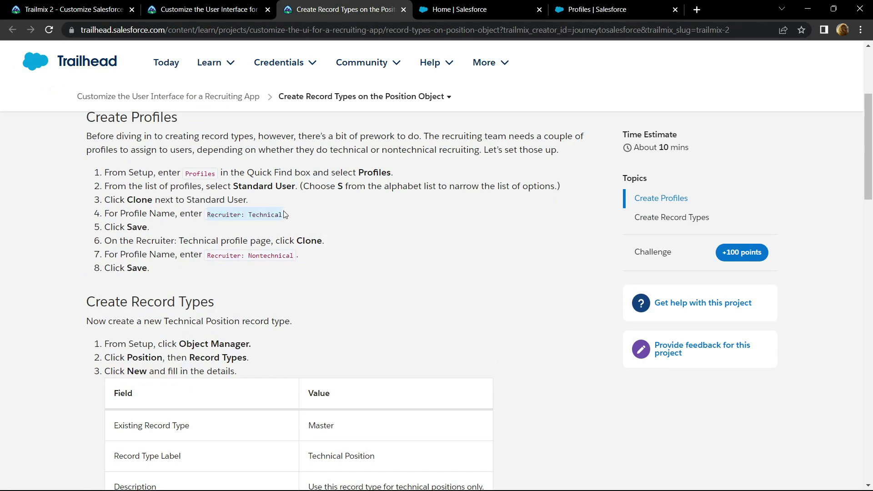
left_click(612, 6)
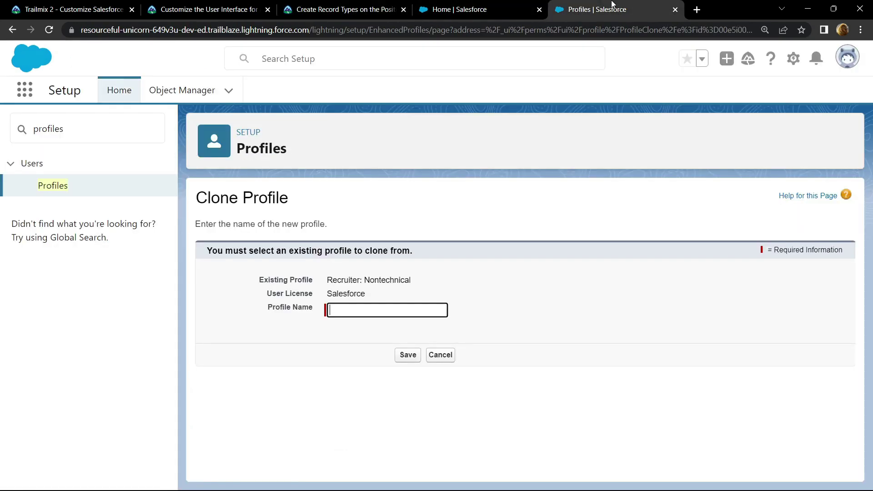
key("ctrl+v")
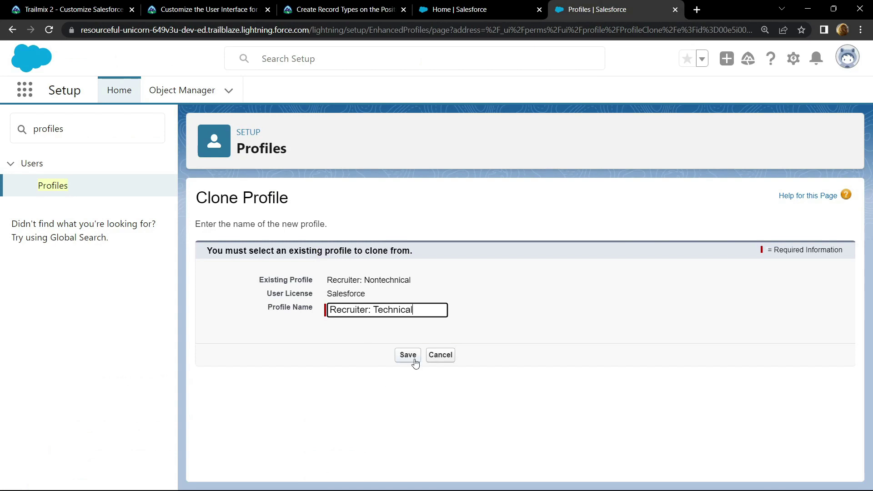
left_click(408, 354)
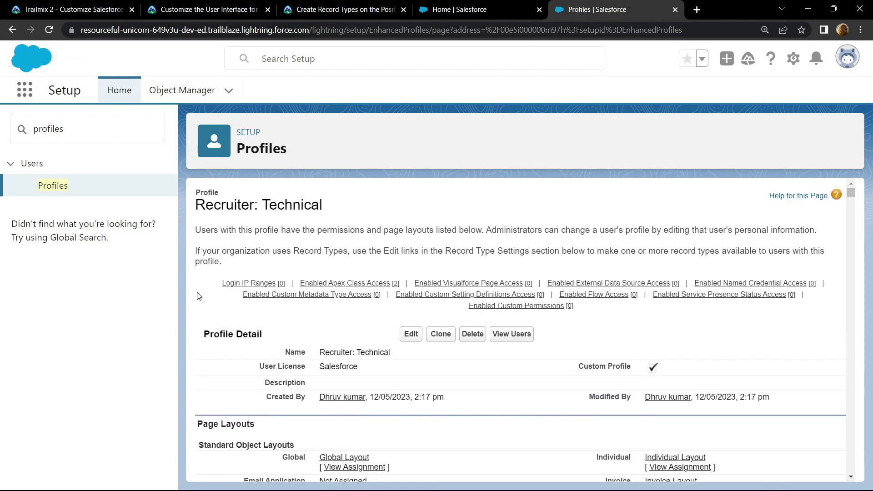
Step: Find the Position object in Object Manager and show its Record Types
left_click(182, 90)
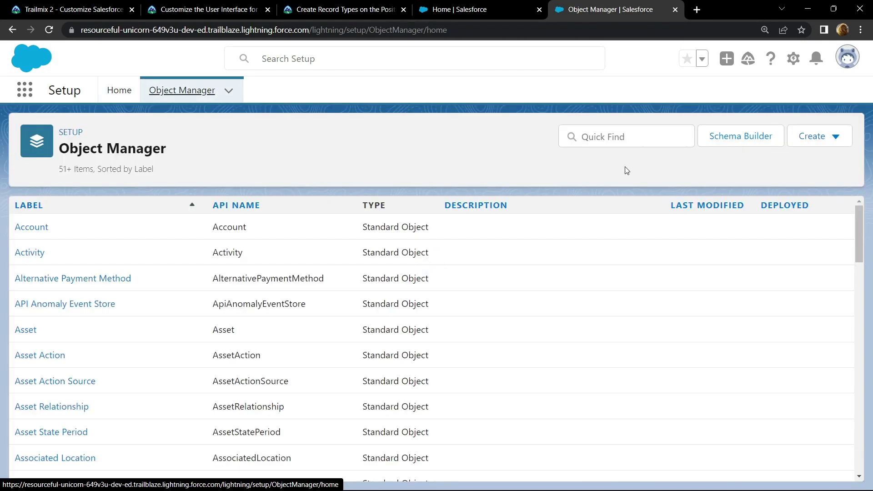
left_click(626, 136)
type("position")
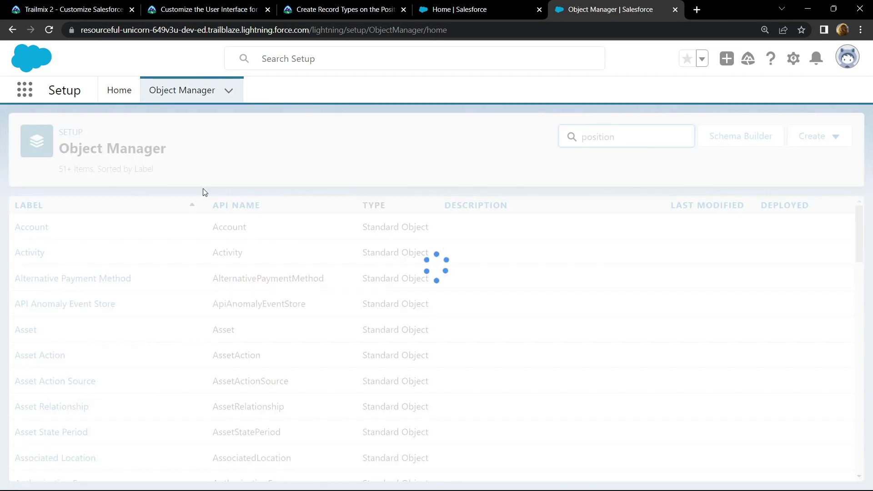
left_click(31, 231)
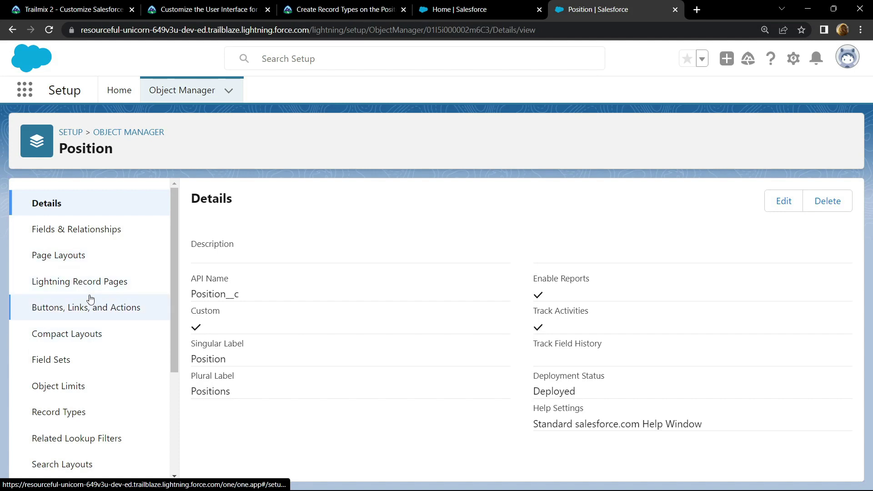
left_click(69, 417)
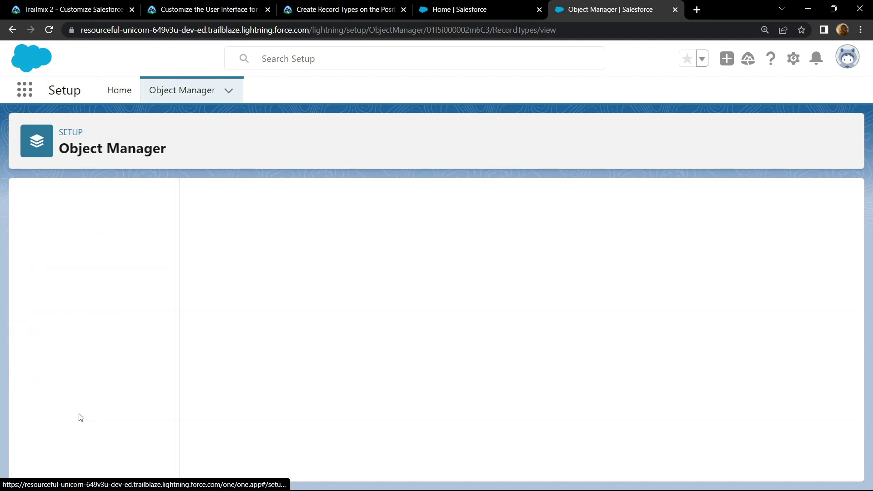
Step: Start a new Position record type labelled 'Technical Position'
left_click(714, 200)
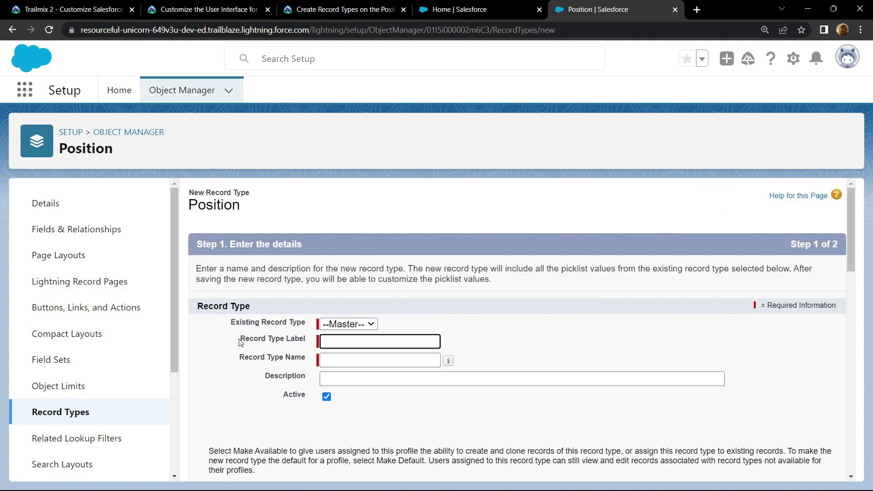
left_click_drag(240, 340, 310, 341)
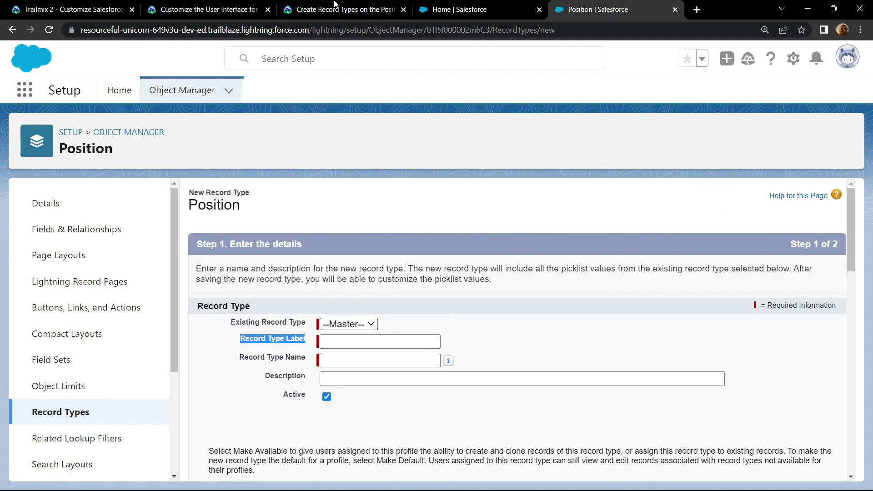
left_click(334, 9)
scroll(152, 246, "down", 2)
scroll(151, 252, "down", 2)
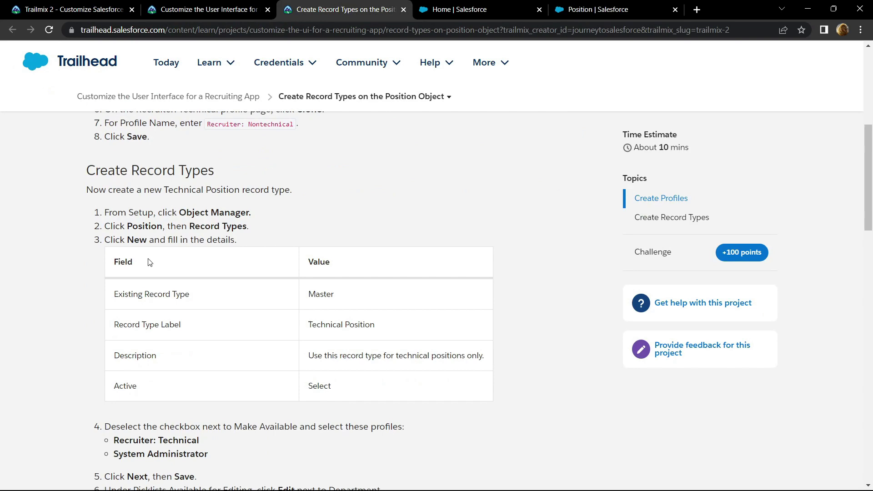
scroll(148, 262, "down", 1)
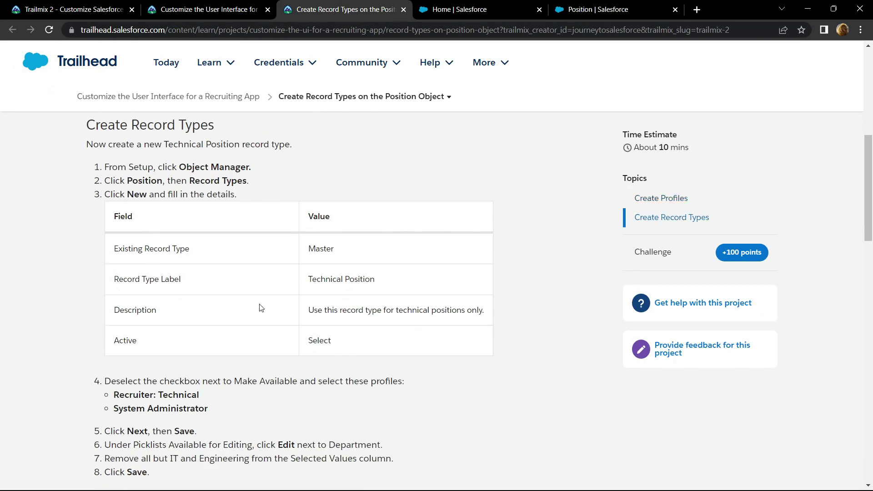
left_click_drag(308, 279, 374, 279)
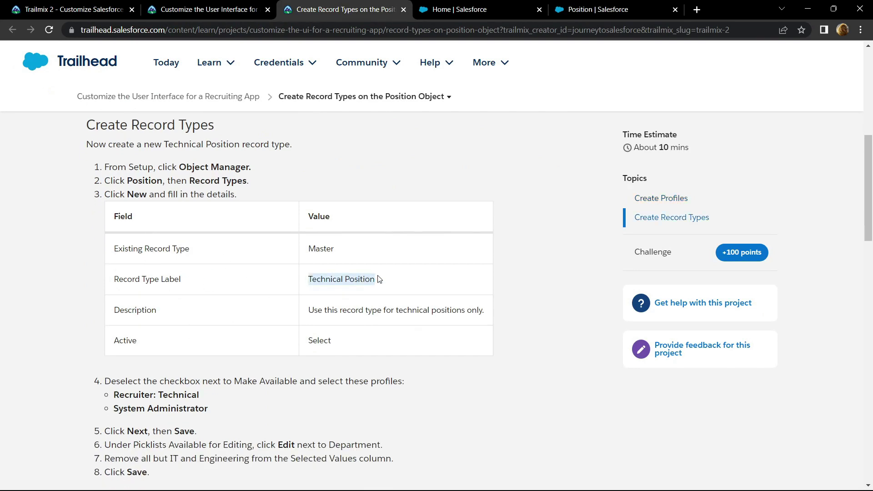
key("ctrl+c")
left_click(596, 9)
left_click(379, 341)
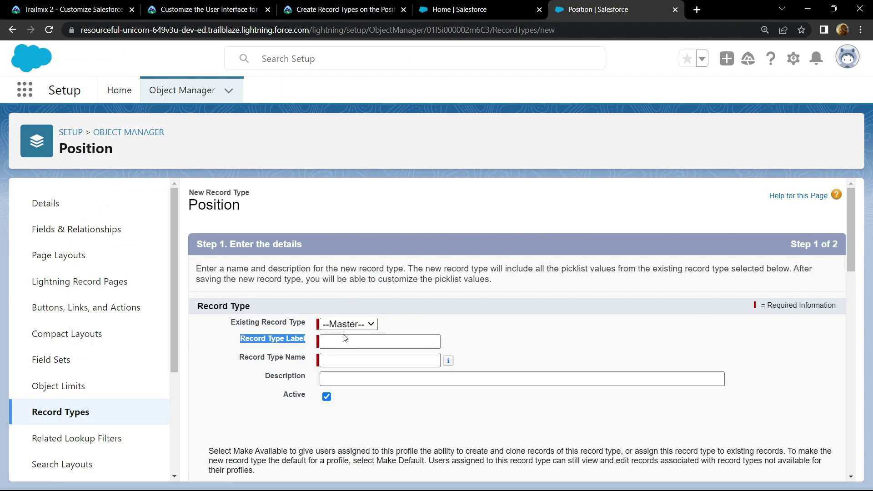
left_click(332, 340)
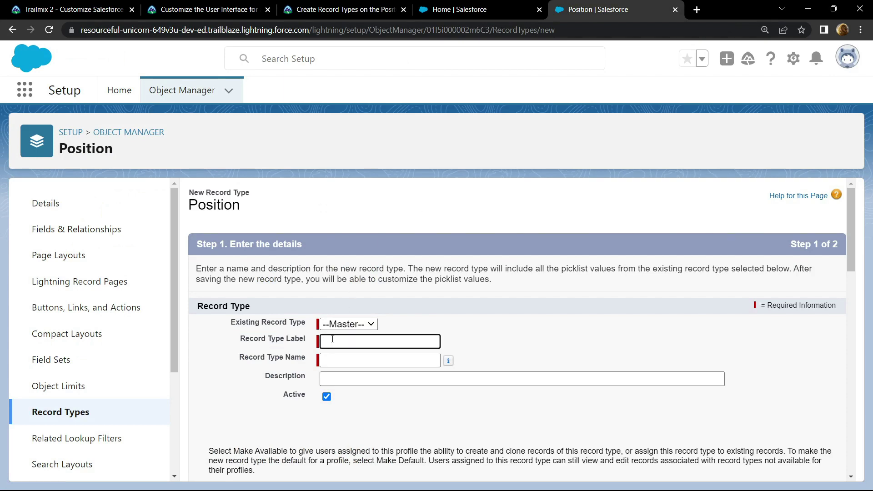
key("ctrl+v")
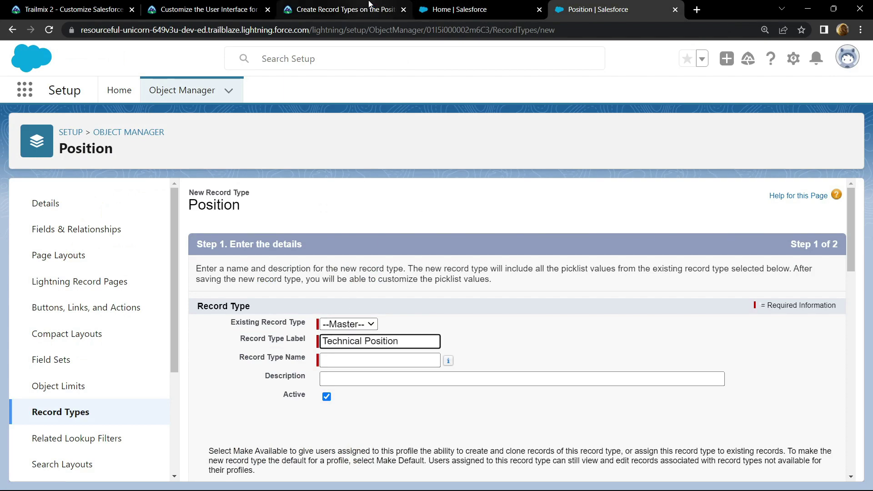
Step: Paste the technical-positions-only description from Trailhead into Description
left_click(345, 10)
left_click_drag(309, 310, 491, 317)
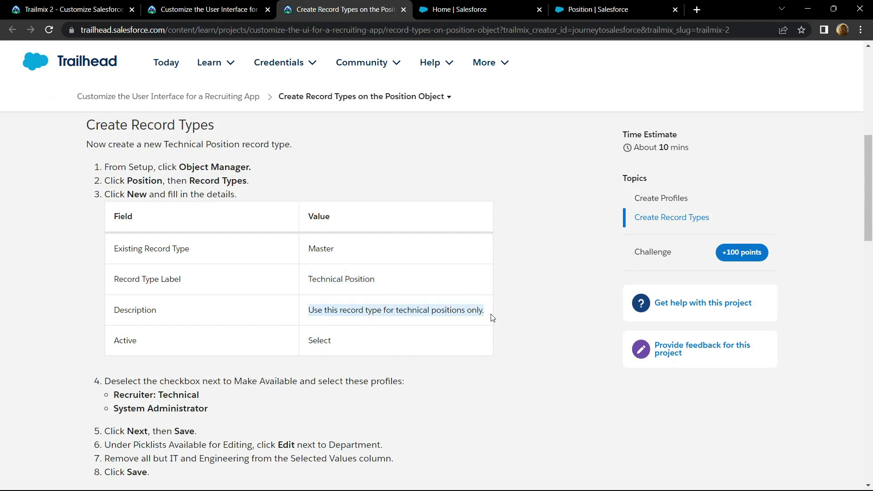
key("ctrl+c")
left_click(598, 9)
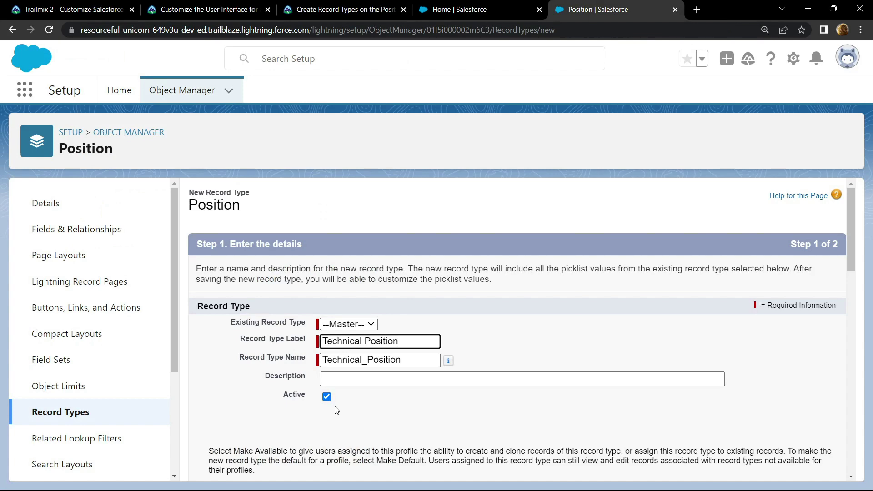
left_click(345, 379)
key("ctrl+v")
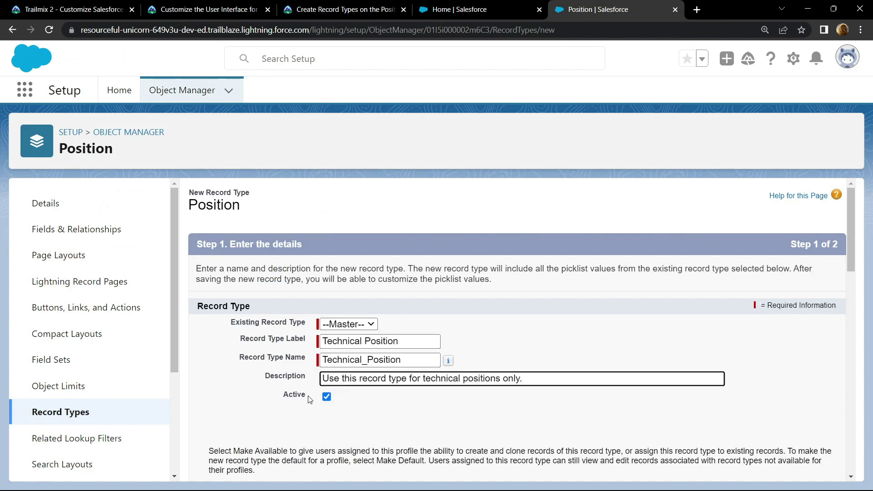
Step: Limit Technical Position to Recruiter: Technical and System Administrator, then save it
left_click(263, 416)
scroll(264, 416, "down", 5)
scroll(264, 416, "down", 5)
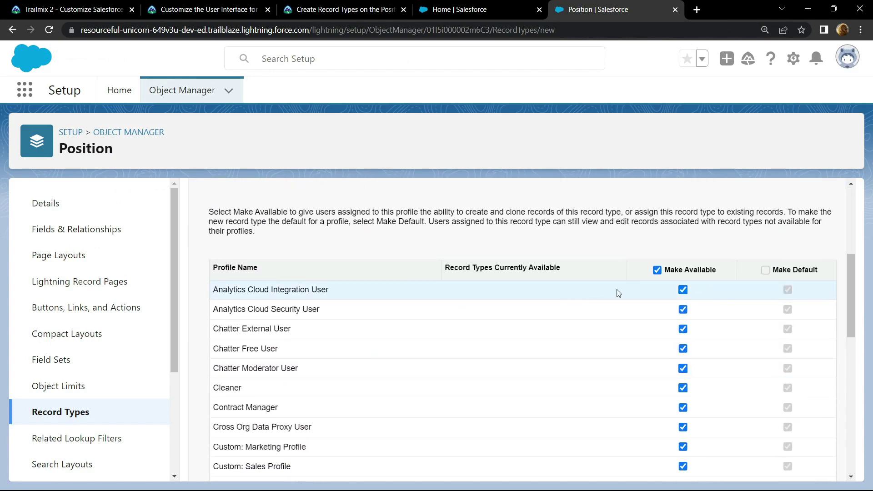
left_click(657, 270)
scroll(562, 338, "down", 2)
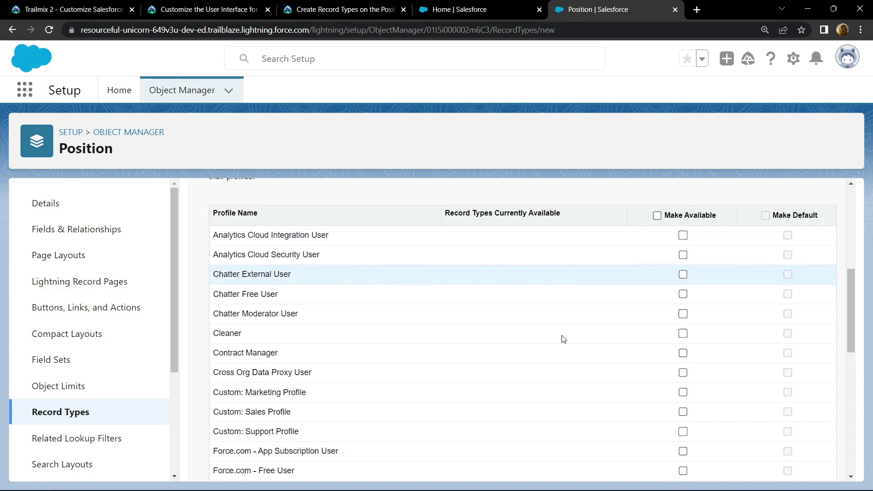
scroll(562, 338, "down", 2)
scroll(562, 338, "down", 2)
scroll(562, 338, "down", 1)
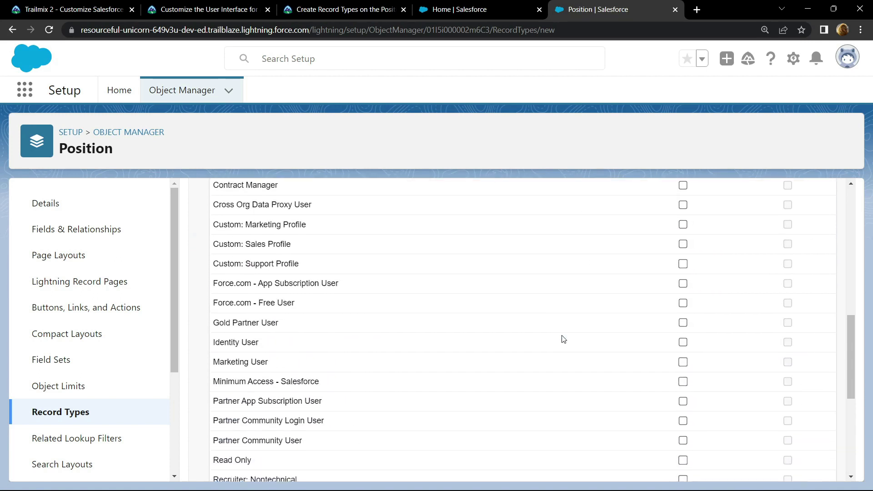
scroll(563, 339, "down", 1)
scroll(562, 338, "down", 1)
scroll(562, 339, "down", 1)
scroll(562, 338, "down", 1)
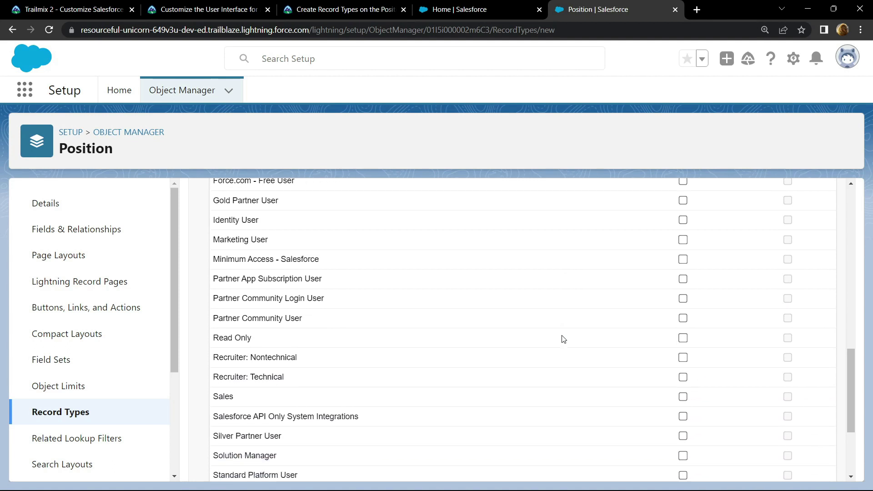
left_click(683, 377)
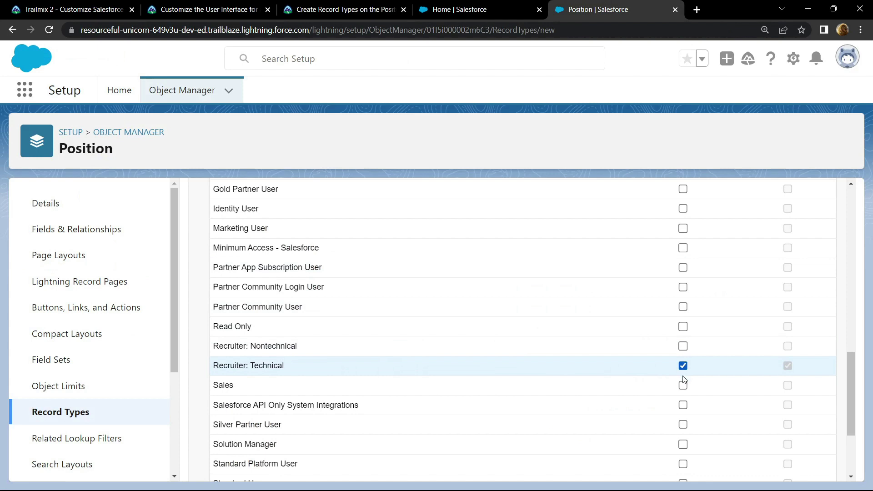
scroll(683, 378, "down", 2)
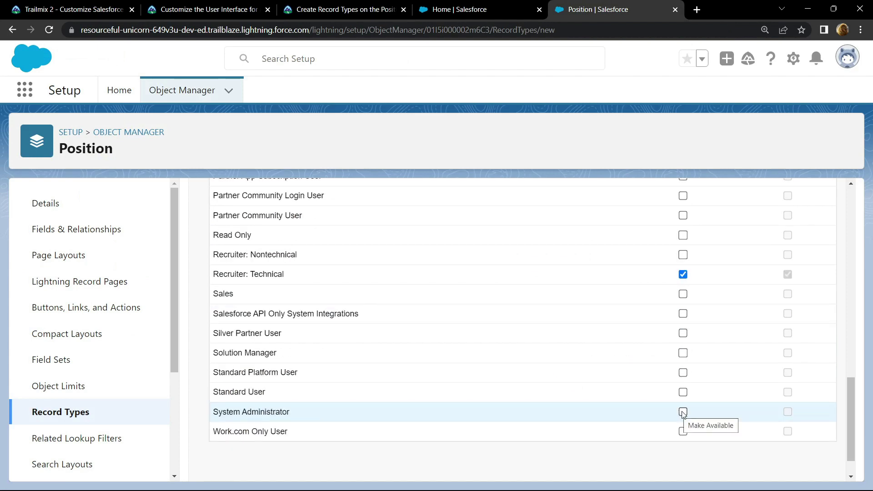
left_click(682, 412)
scroll(683, 411, "down", 1)
left_click(794, 466)
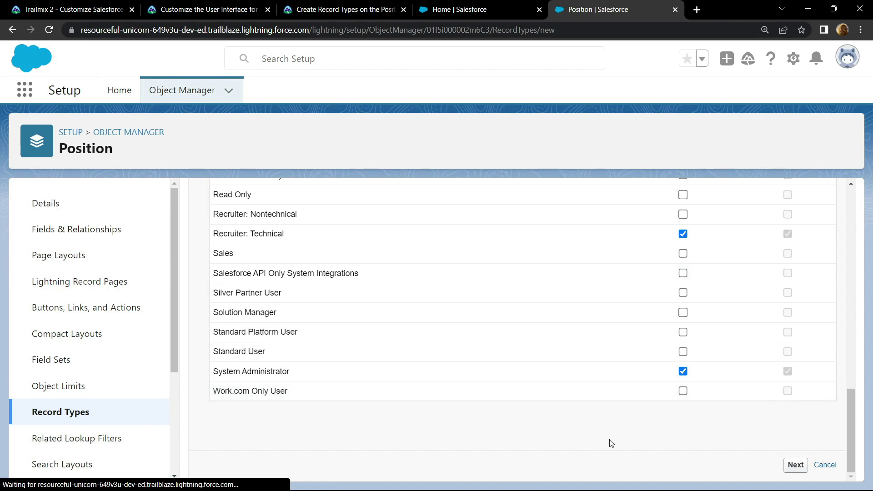
scroll(637, 382, "down", 5)
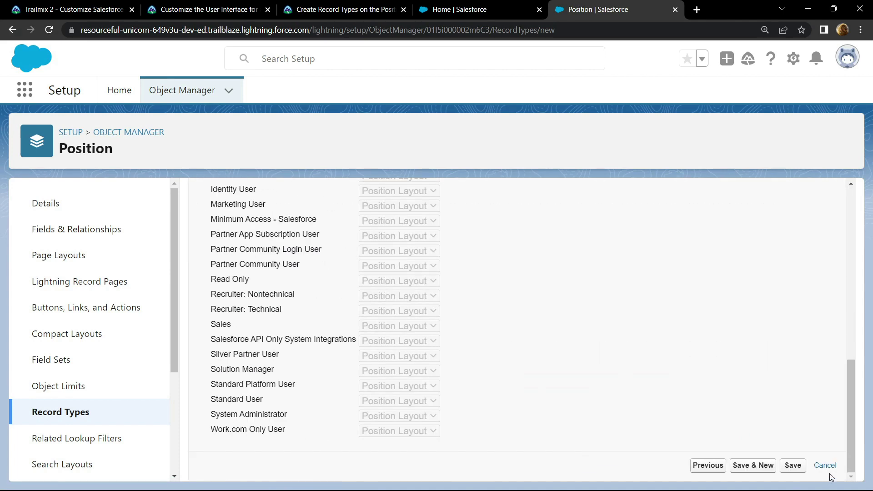
left_click(792, 465)
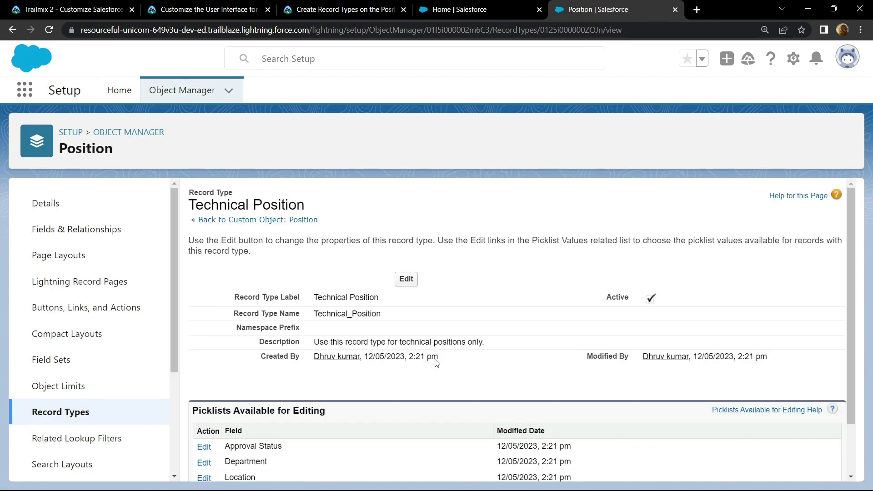
scroll(403, 362, "down", 3)
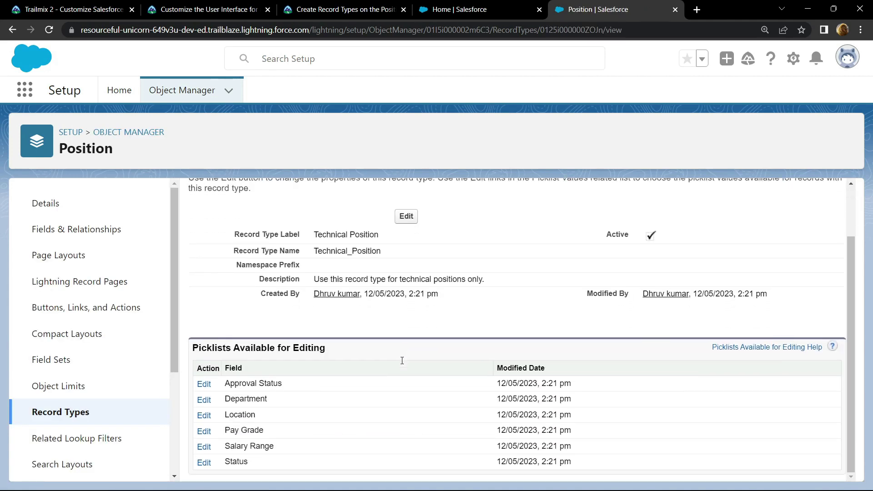
Step: Remove Finance, Support and Sales from Technical Position's Department values, keeping Engineering and IT
left_click(204, 399)
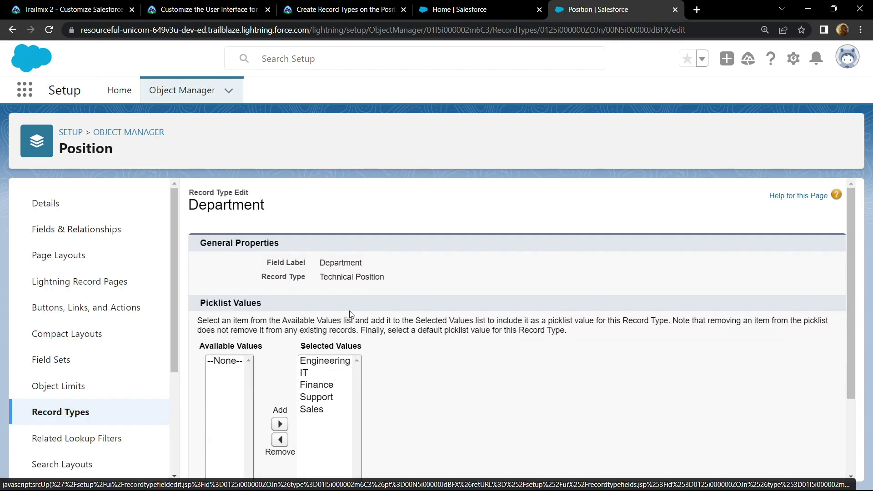
scroll(324, 317, "down", 2)
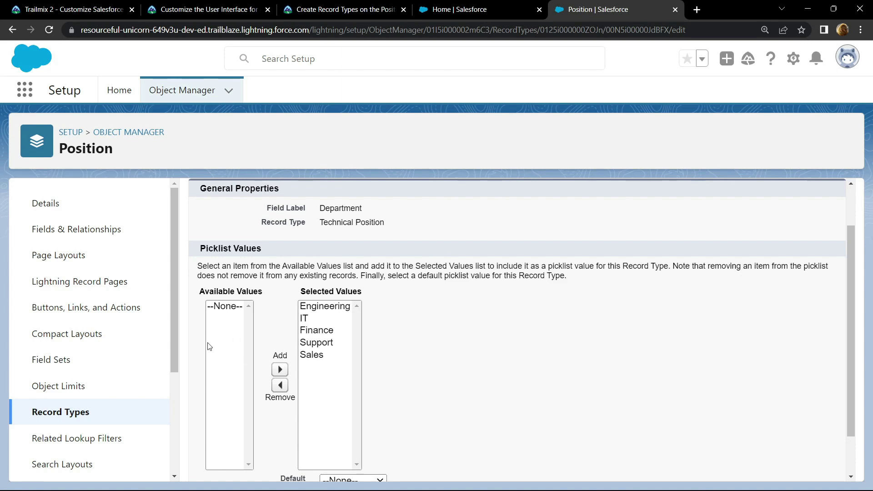
left_click(316, 330)
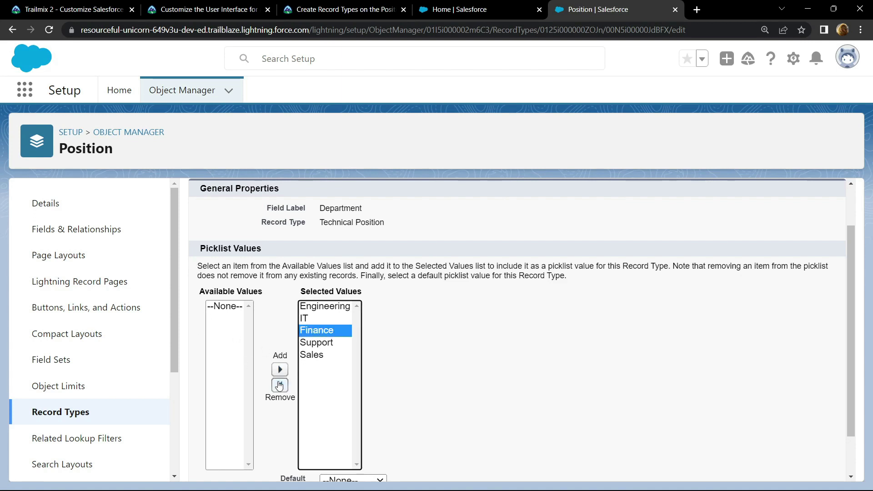
left_click(280, 385)
left_click(317, 330)
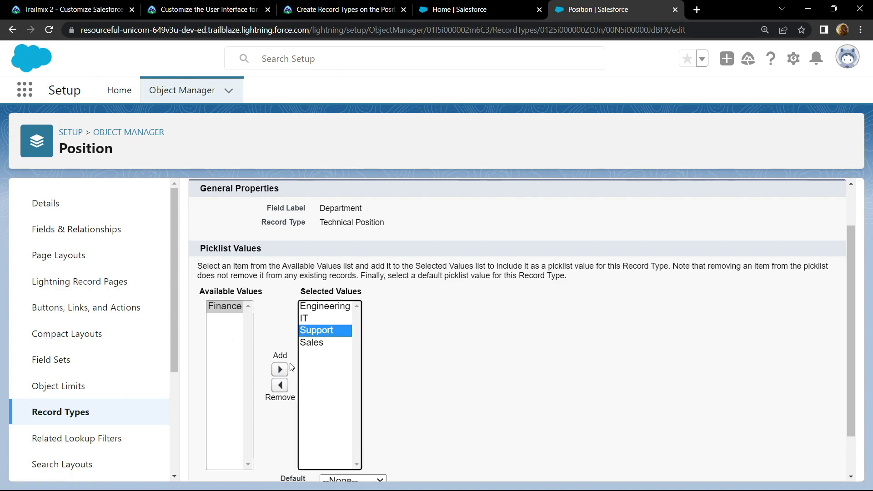
left_click(280, 384)
left_click(312, 331)
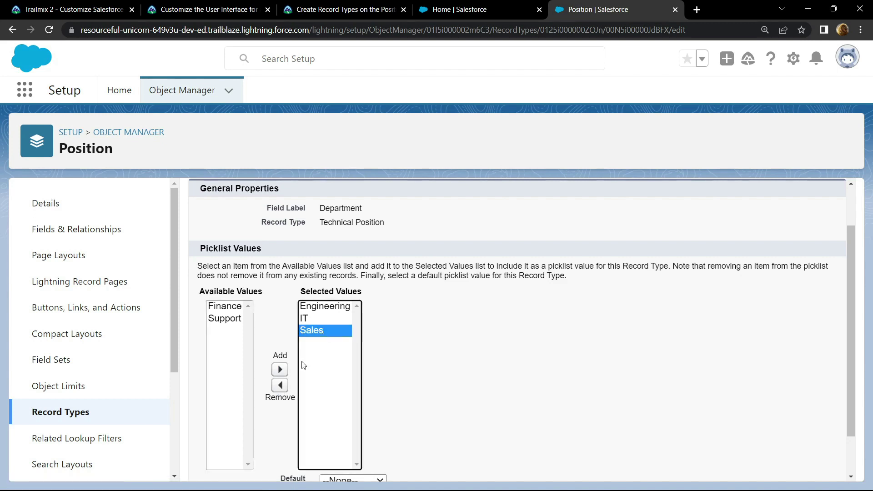
left_click(280, 385)
scroll(477, 310, "down", 1)
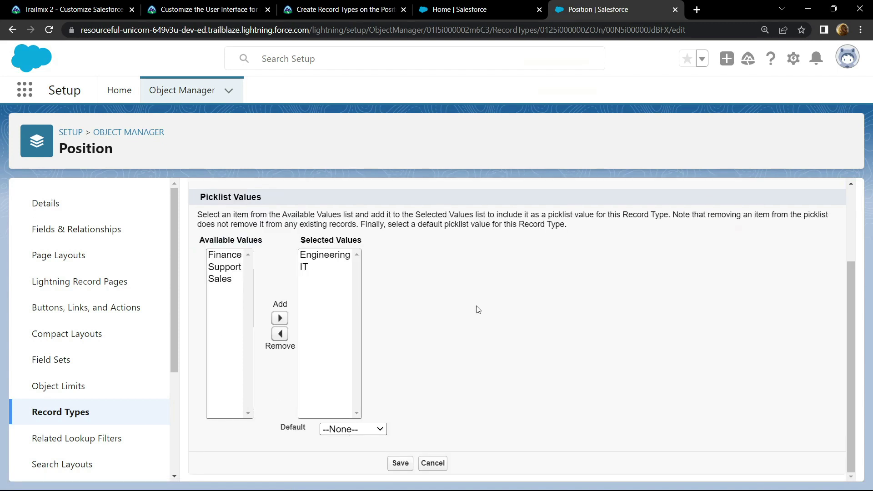
left_click(400, 463)
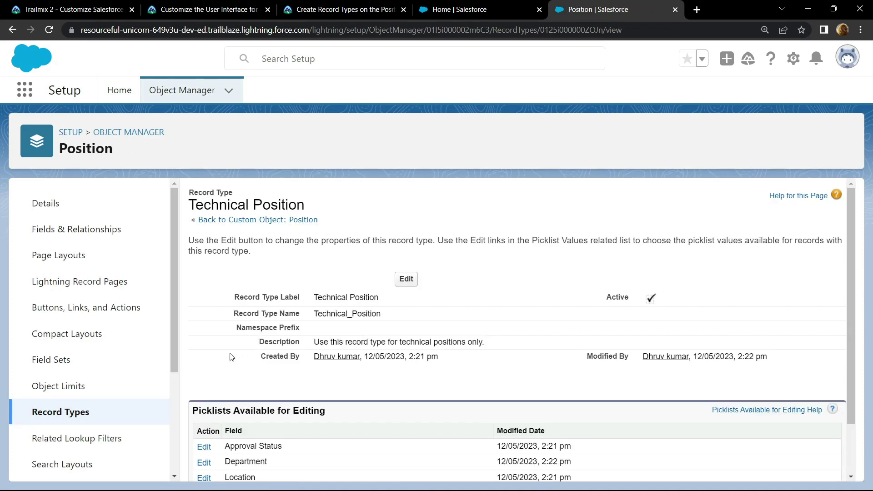
Step: Start another Position record type labelled 'Nontechnical Position'
left_click(60, 412)
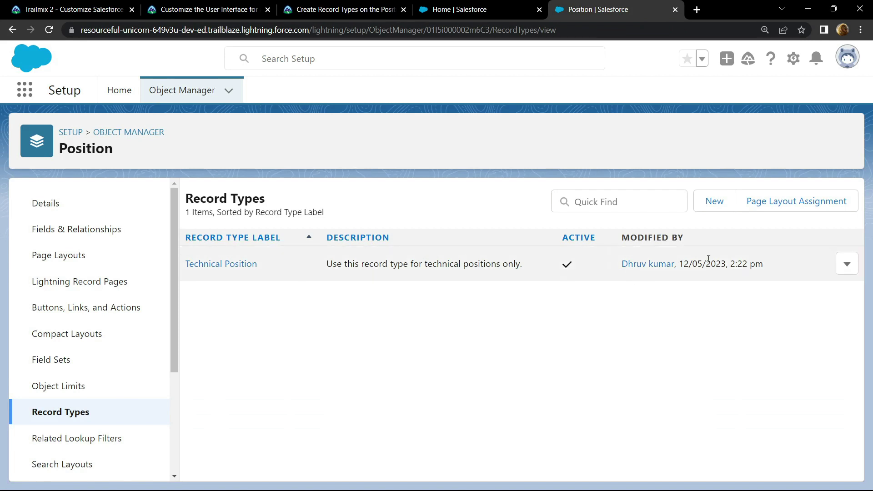
left_click(713, 201)
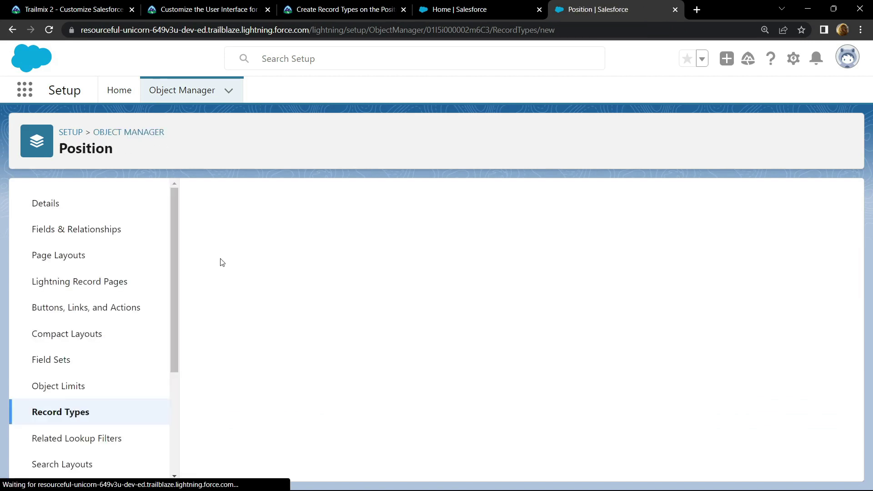
scroll(225, 287, "down", 1)
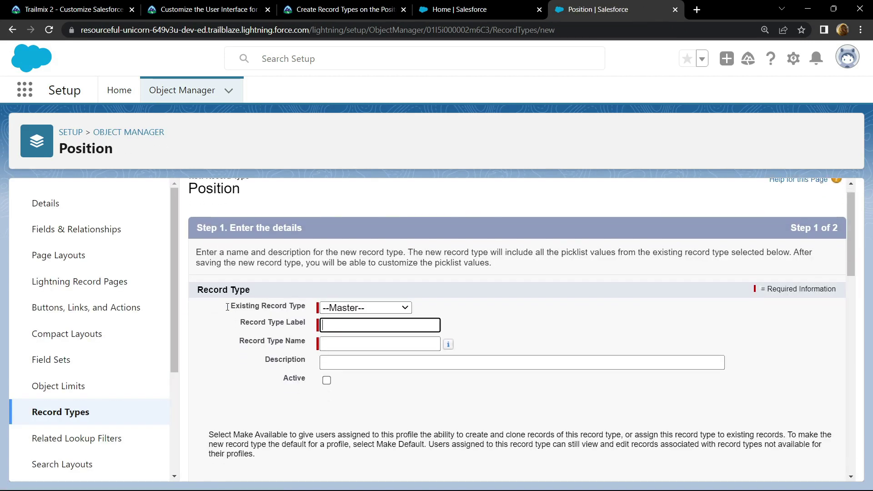
left_click_drag(235, 314, 316, 310)
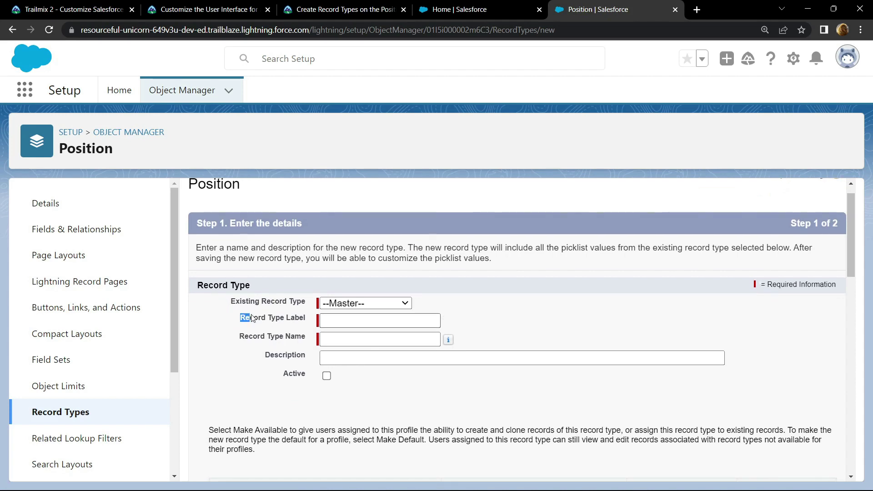
left_click(344, 9)
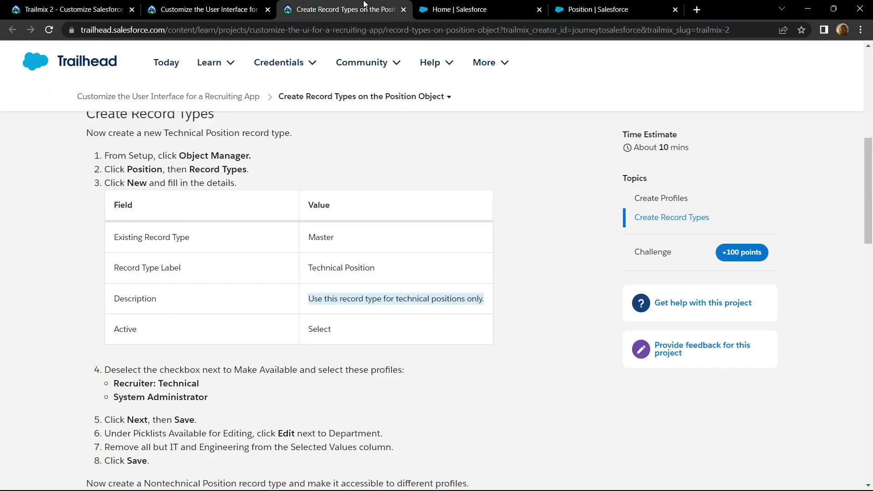
scroll(229, 320, "down", 1)
scroll(229, 320, "down", 4)
scroll(229, 319, "down", 2)
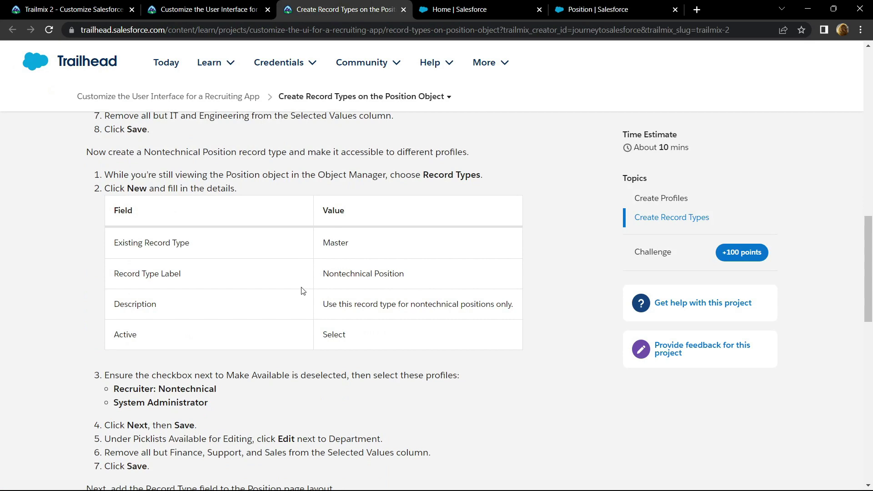
left_click_drag(323, 274, 406, 279)
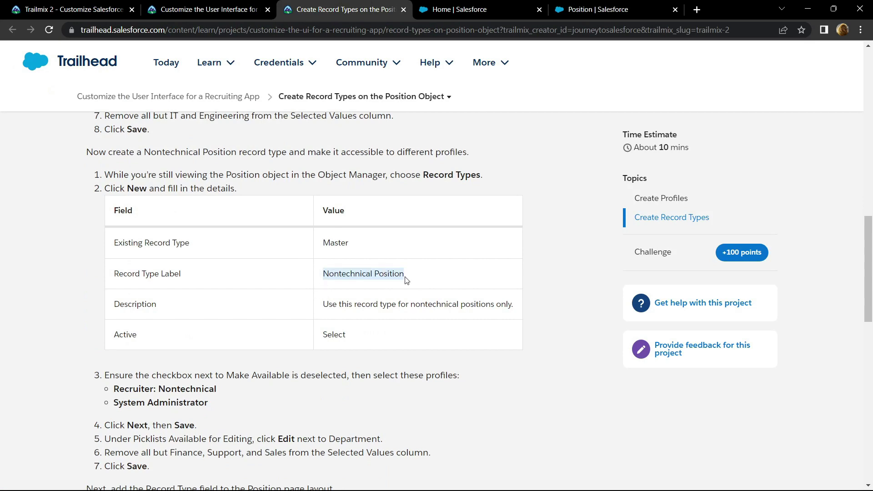
key("ctrl+c")
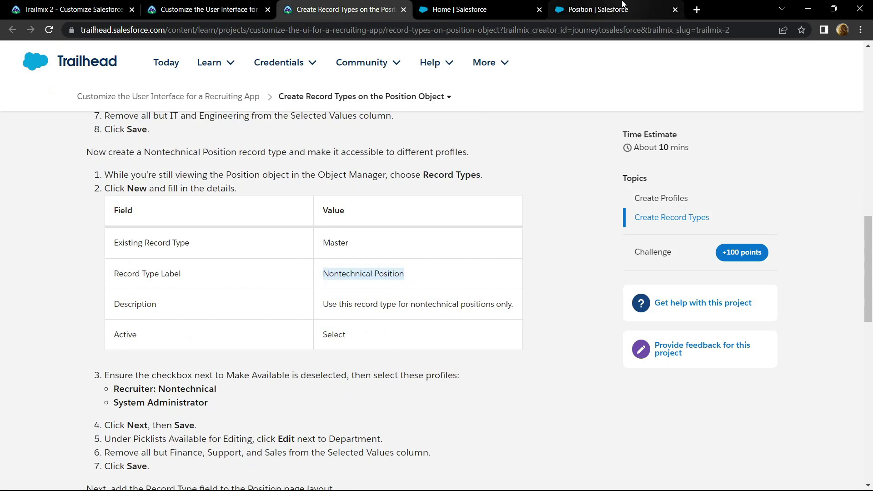
left_click(617, 9)
left_click(378, 320)
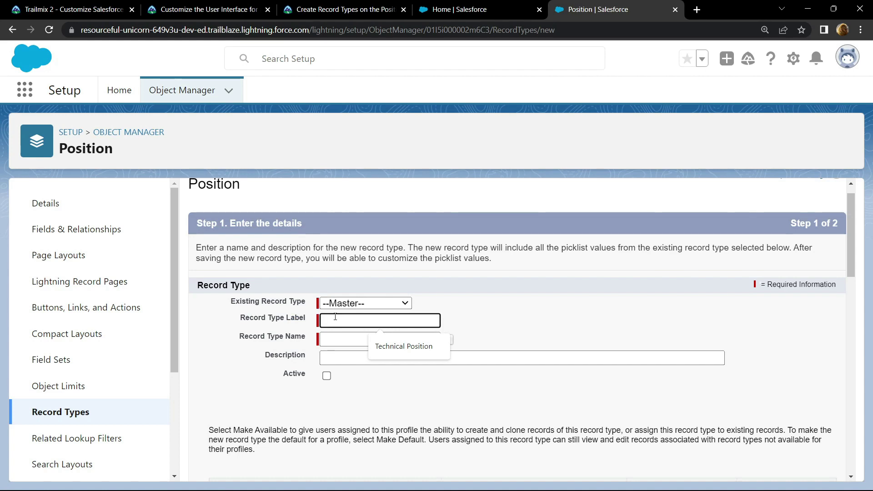
key("ctrl+v")
Step: Add the nontechnical-positions-only description and mark the record type Active
left_click(346, 9)
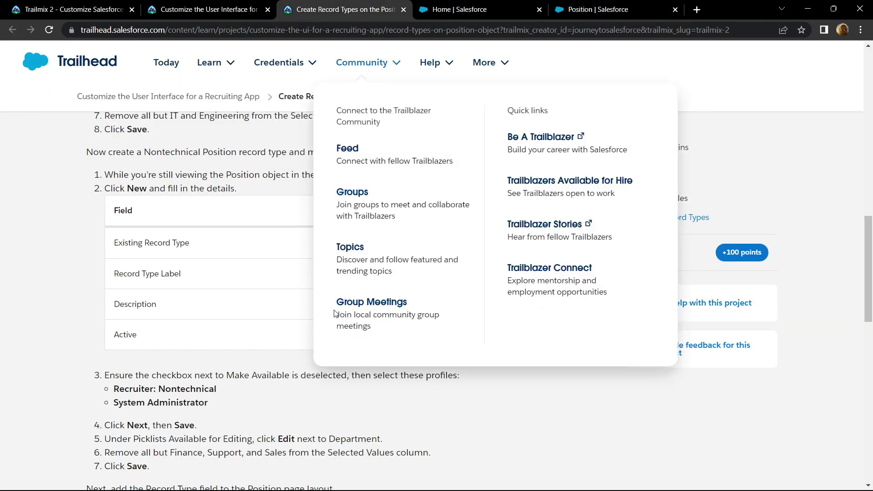
left_click_drag(320, 308, 517, 298)
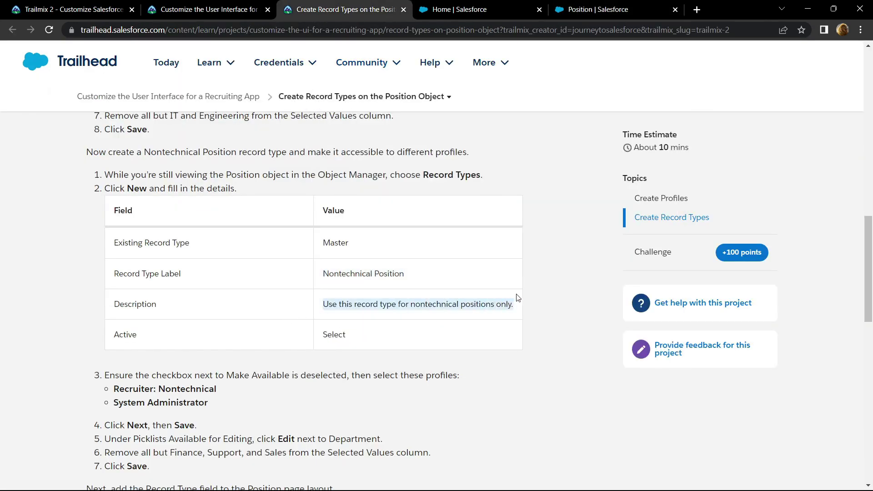
key("ctrl+c")
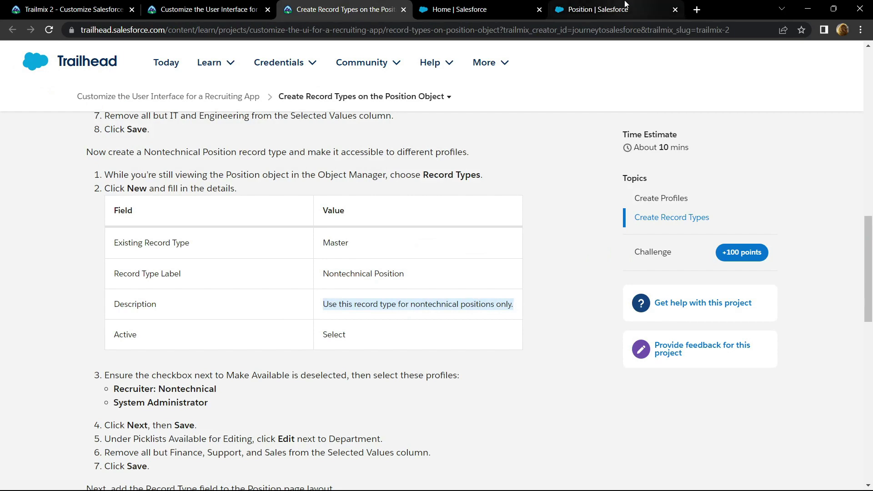
left_click(617, 9)
left_click(335, 358)
key("ctrl+v")
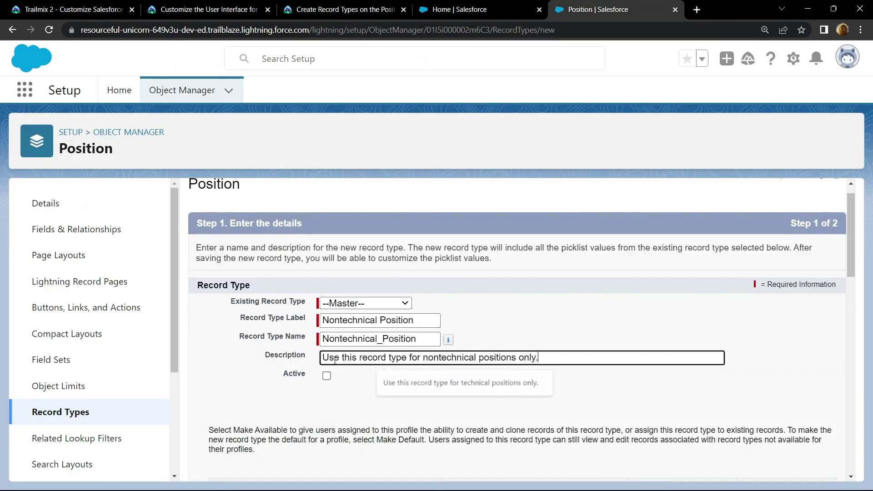
left_click(328, 377)
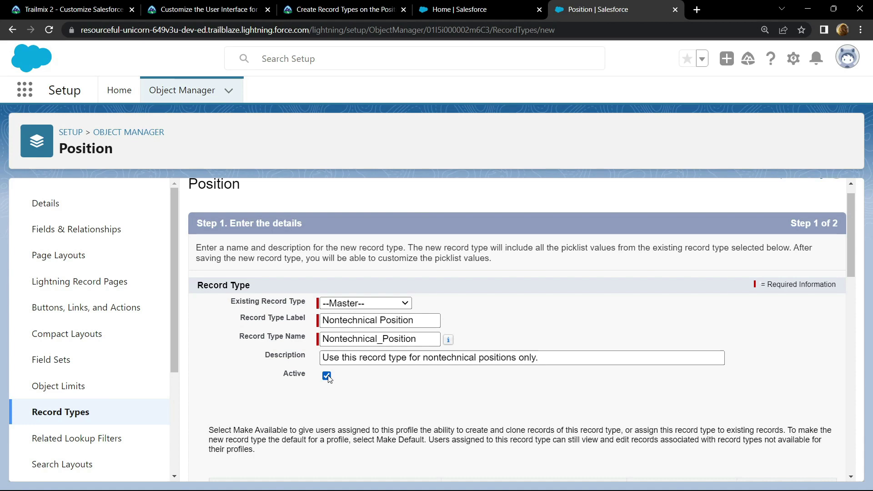
scroll(327, 376, "down", 5)
scroll(471, 341, "down", 5)
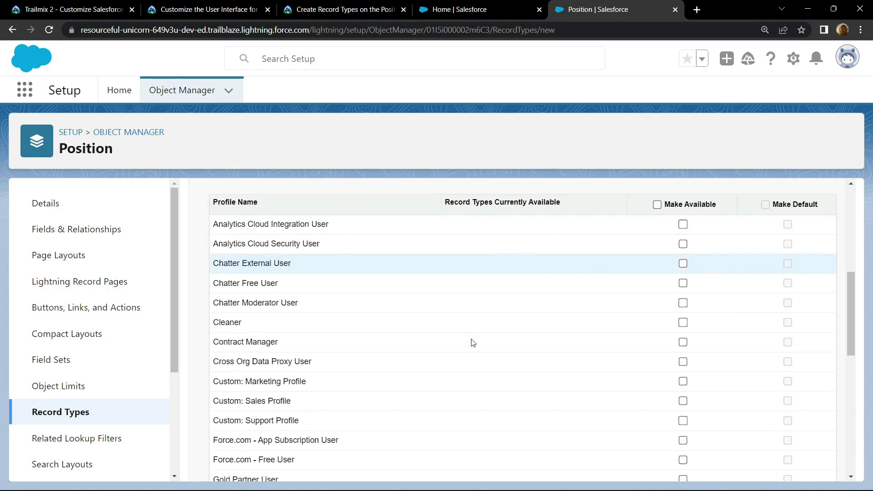
scroll(471, 341, "down", 4)
scroll(471, 342, "down", 3)
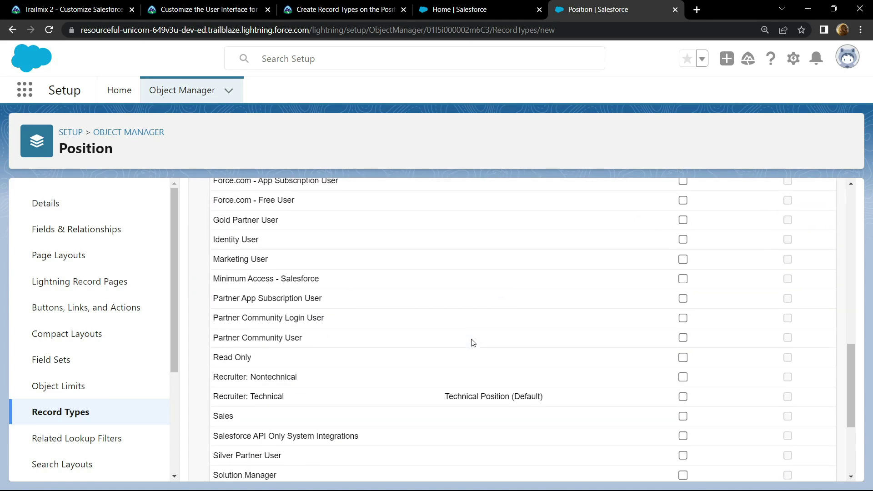
Step: Grant Nontechnical Position to Recruiter: Nontechnical and System Administrator profiles, then save it
left_click(683, 377)
scroll(682, 377, "down", 5)
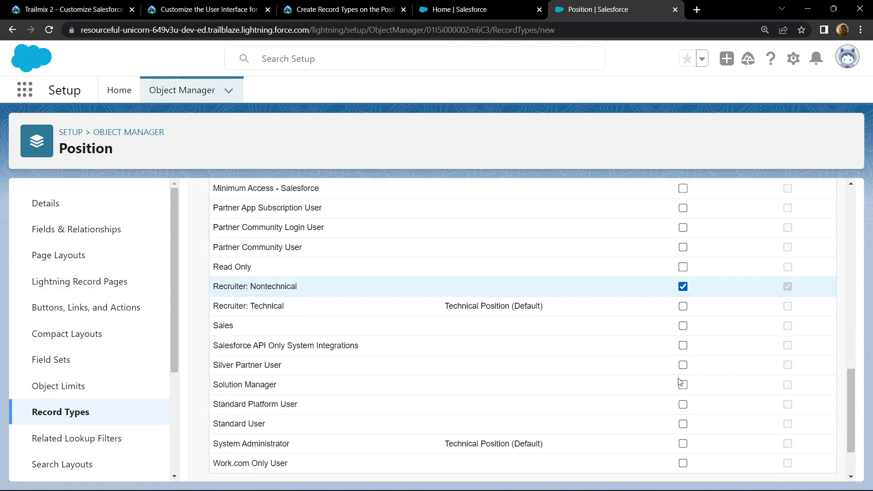
scroll(648, 389, "down", 3)
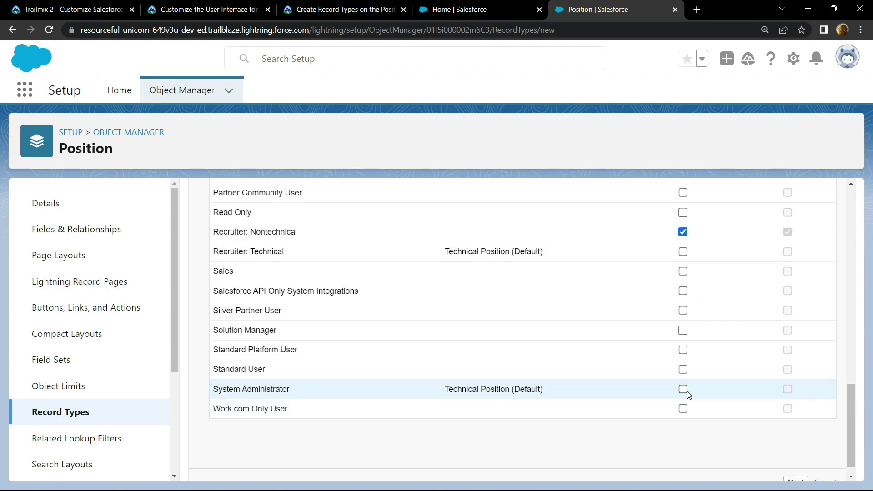
left_click(683, 388)
scroll(687, 393, "down", 1)
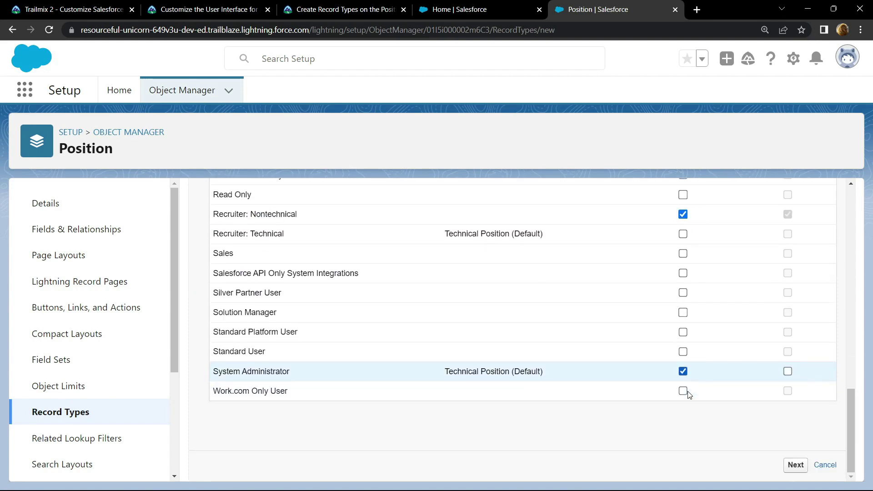
left_click(795, 464)
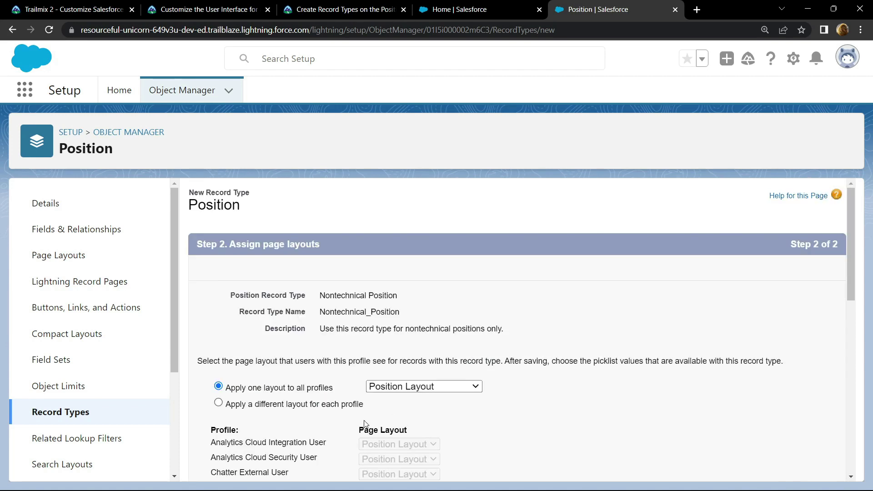
scroll(368, 423, "down", 10)
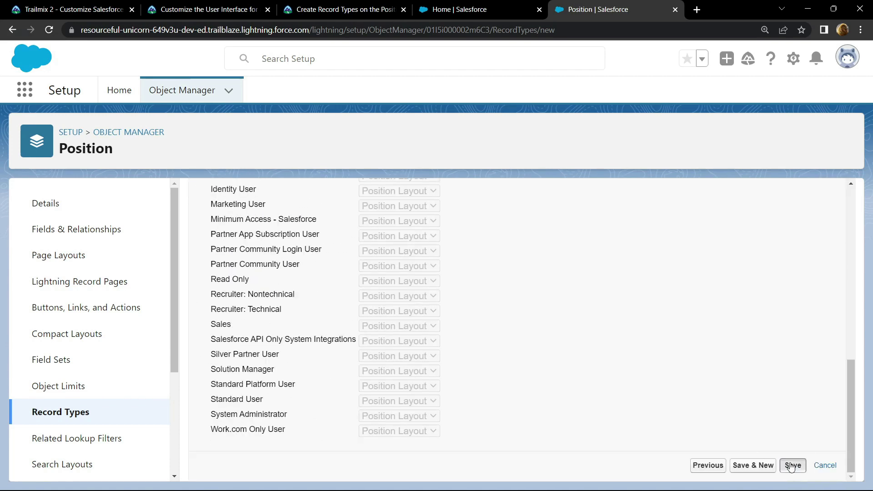
key("Return")
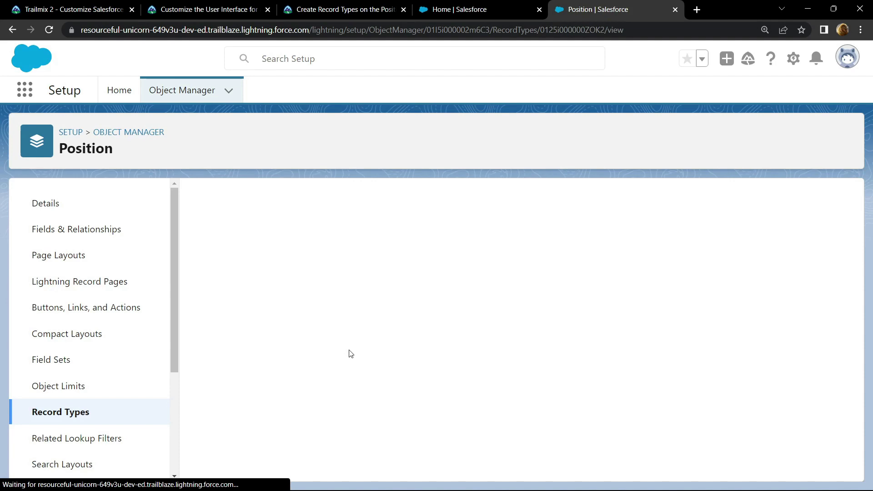
scroll(351, 355, "down", 2)
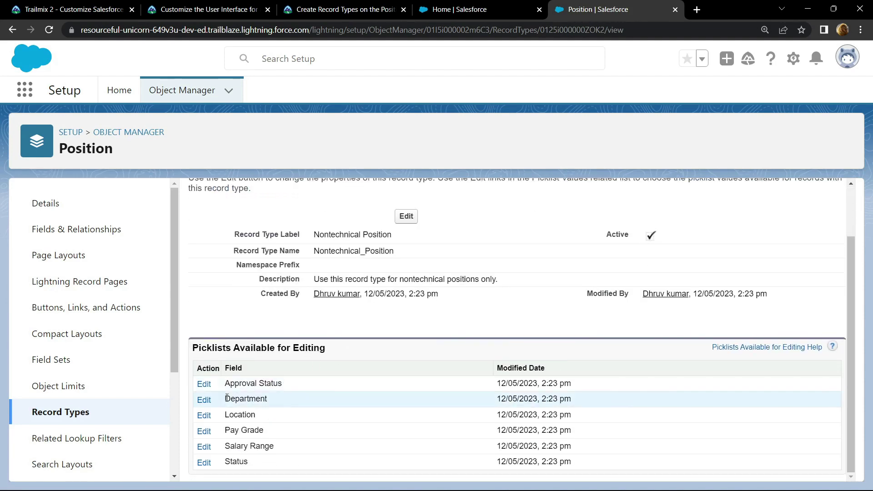
Step: Remove IT and Engineering from Nontechnical Position's Department values, keeping Finance, Support and Sales
left_click(204, 400)
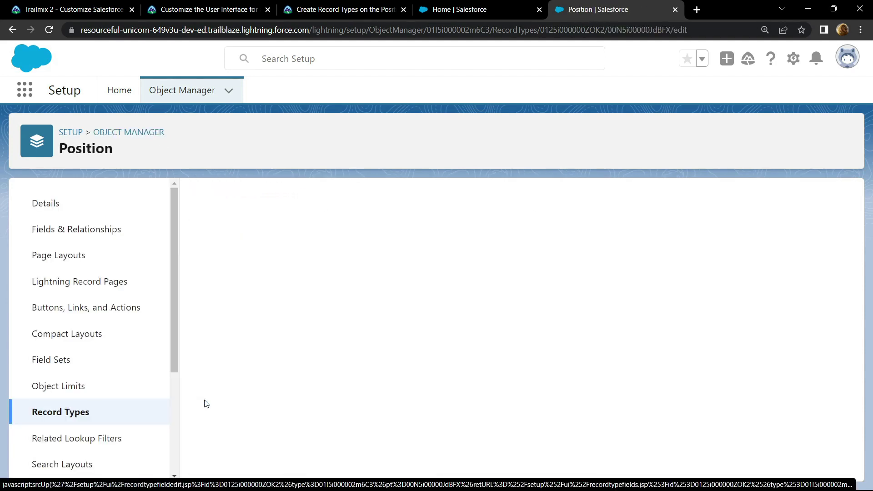
scroll(285, 335, "down", 2)
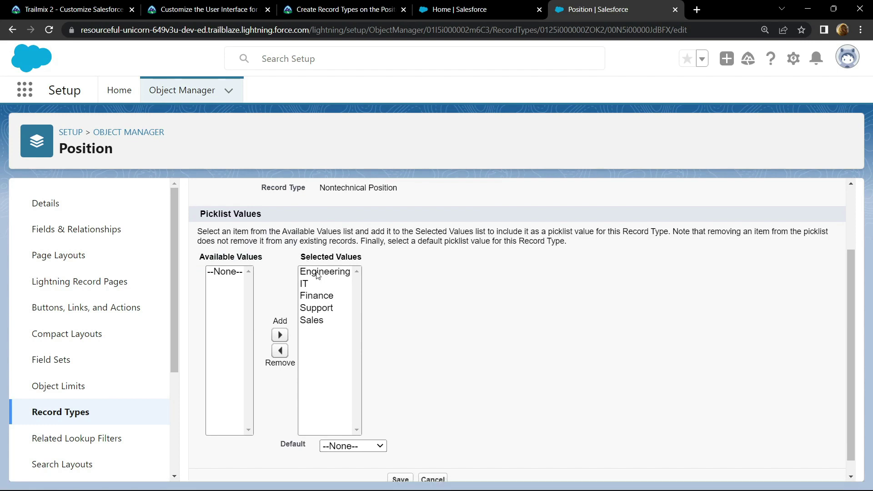
left_click(307, 284)
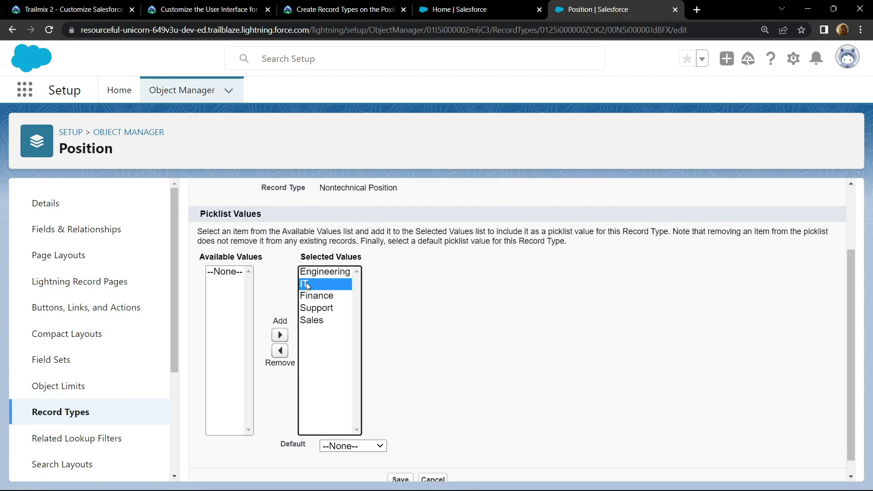
left_click(280, 351)
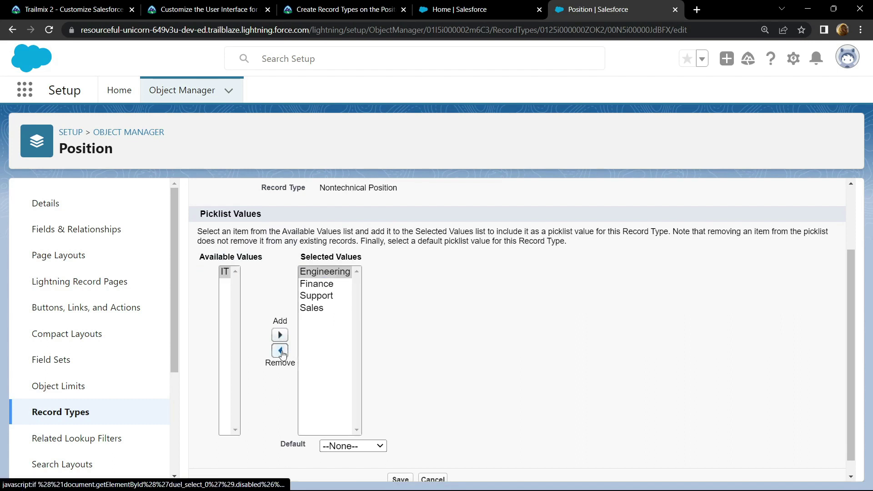
left_click(279, 350)
scroll(334, 378, "down", 1)
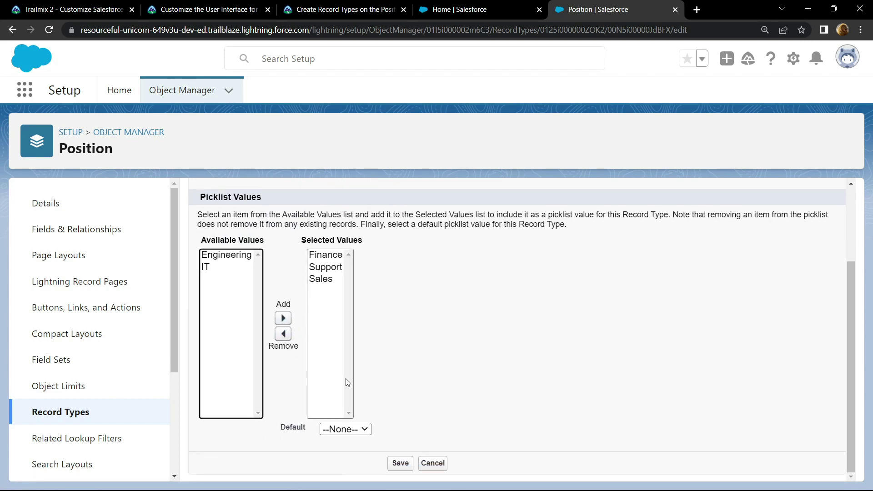
left_click(399, 462)
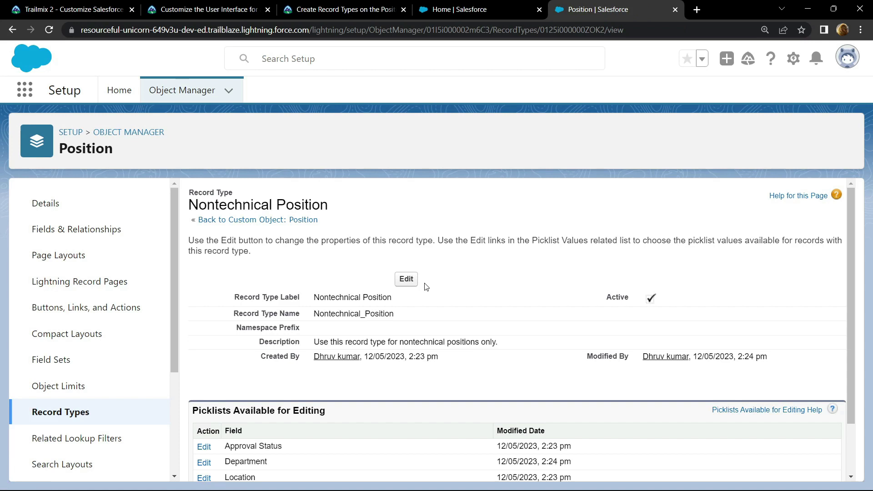
Step: Place the Record Type field beneath Title in the Position Layout's Information section and save
left_click(87, 255)
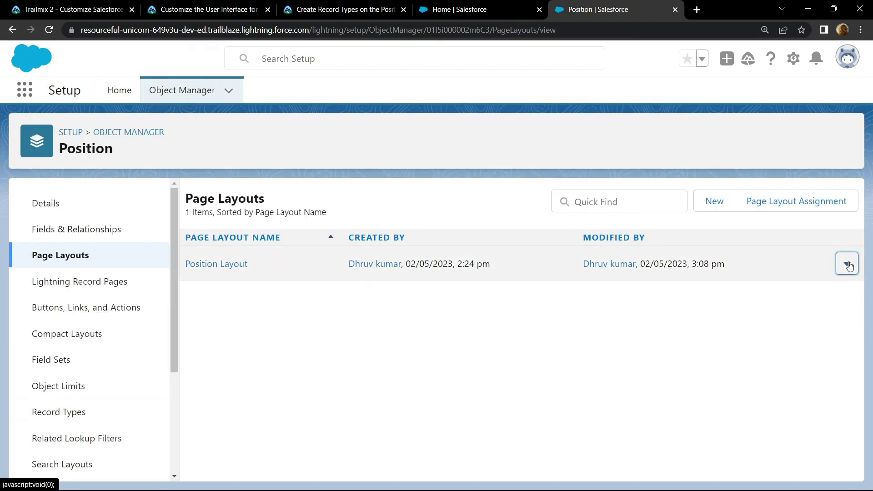
left_click(846, 265)
left_click(809, 294)
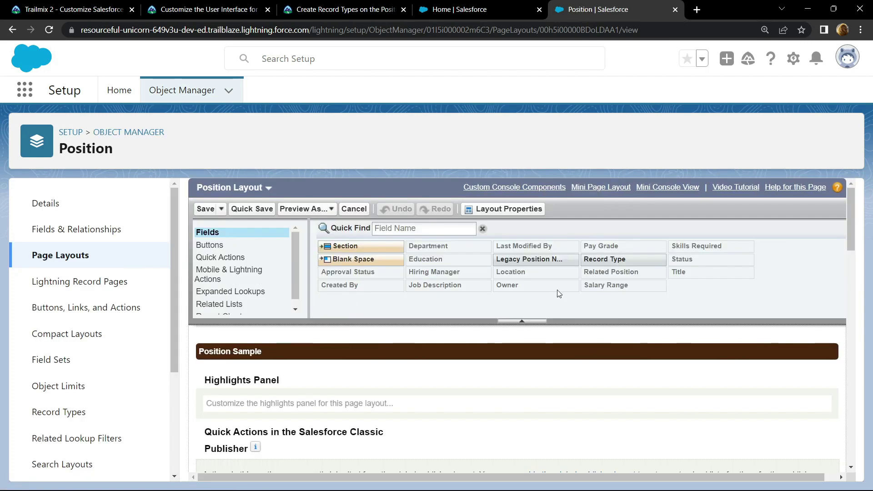
left_click_drag(595, 259, 461, 485)
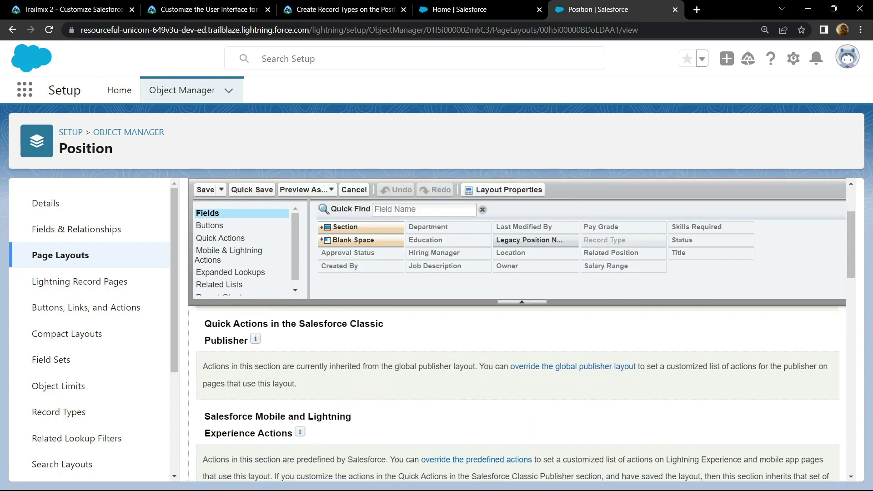
mouse_move(460, 485)
left_mouse_down()
mouse_move(460, 280)
mouse_move(290, 379)
mouse_move(286, 370)
left_mouse_up()
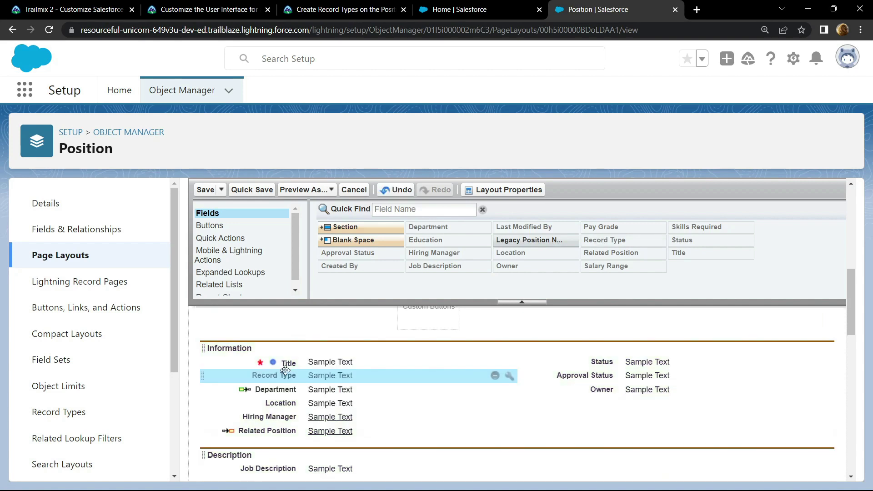
left_click(206, 190)
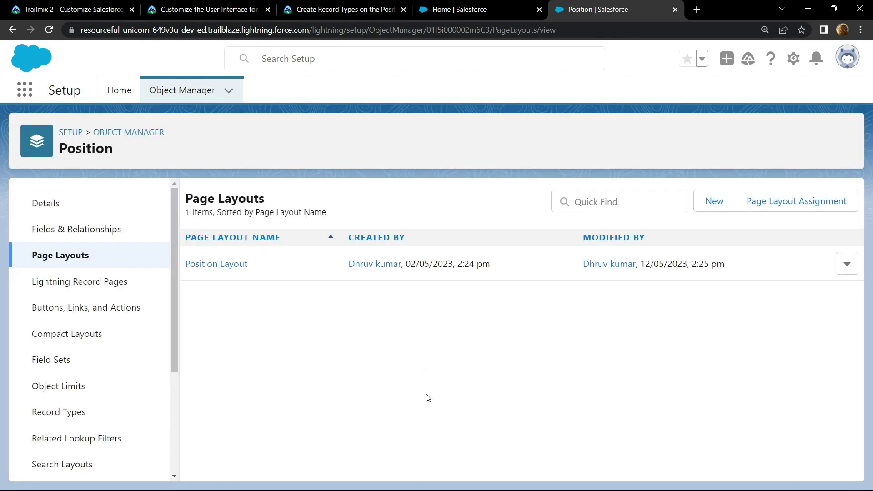
Step: Verify the Create Record Types challenge on Trailhead, earning 100 points, then view the project's steps
left_click(347, 9)
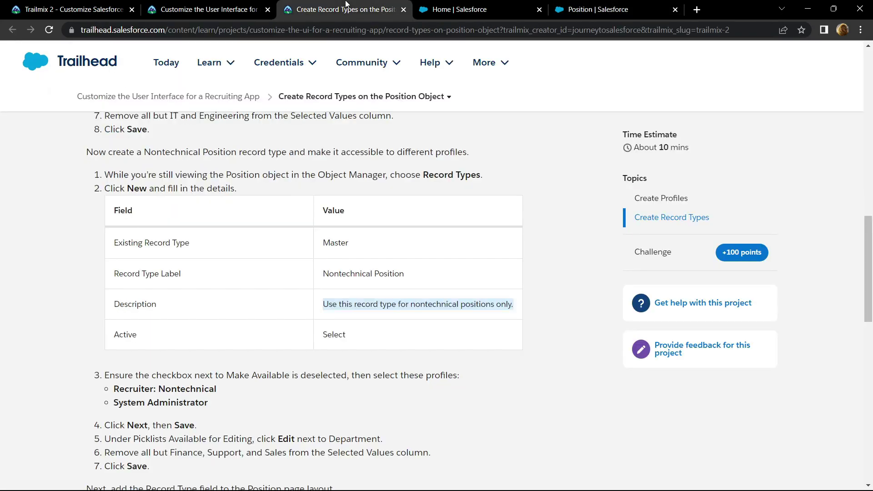
scroll(163, 315, "down", 10)
left_click(181, 187)
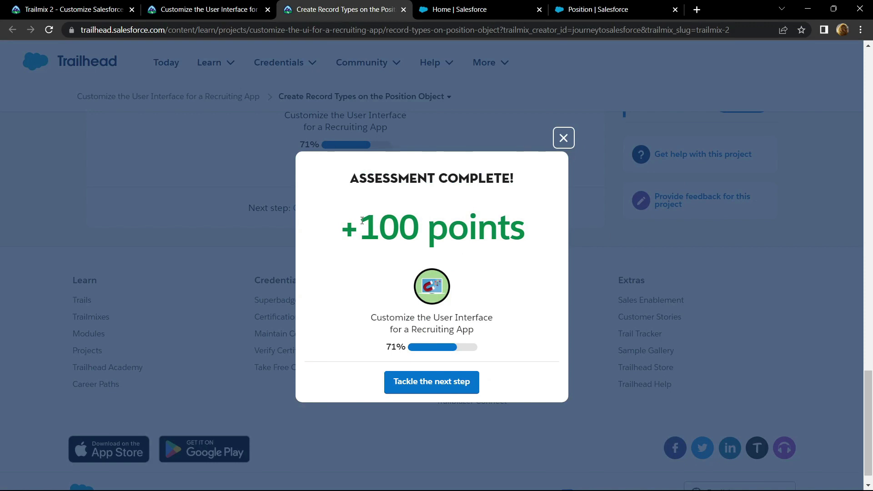
left_click_drag(362, 221, 517, 223)
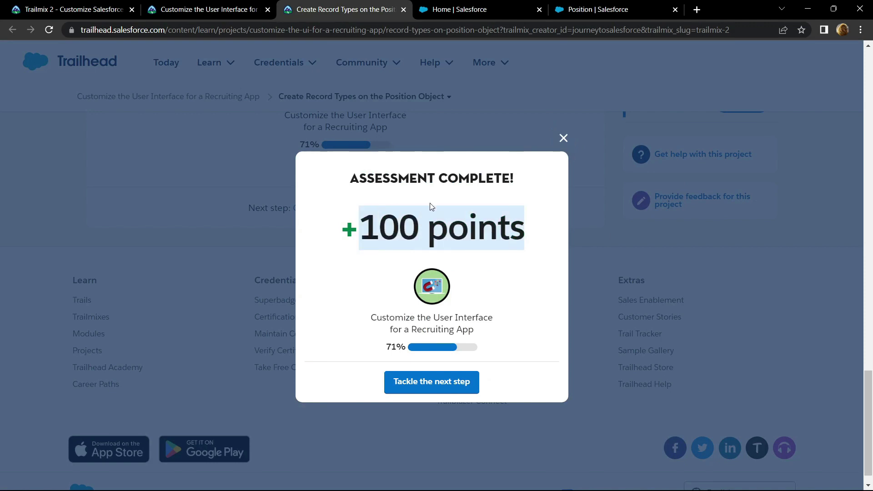
left_click(211, 9)
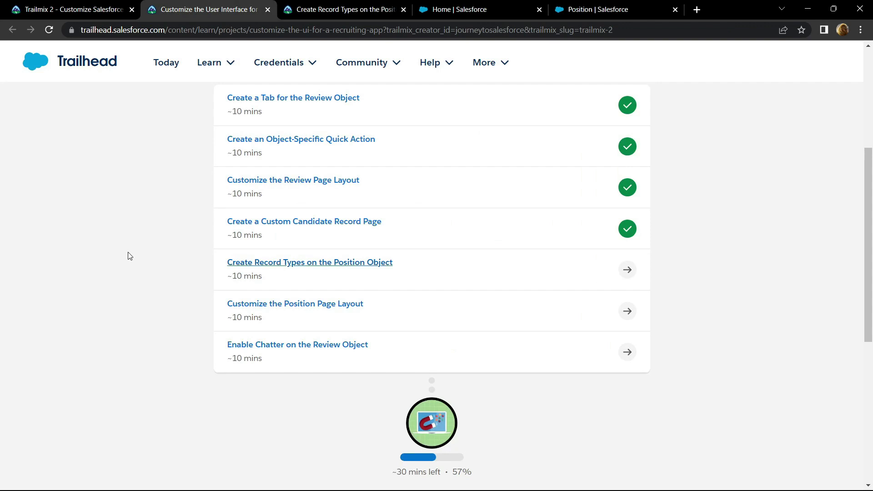
scroll(129, 256, "down", 1)
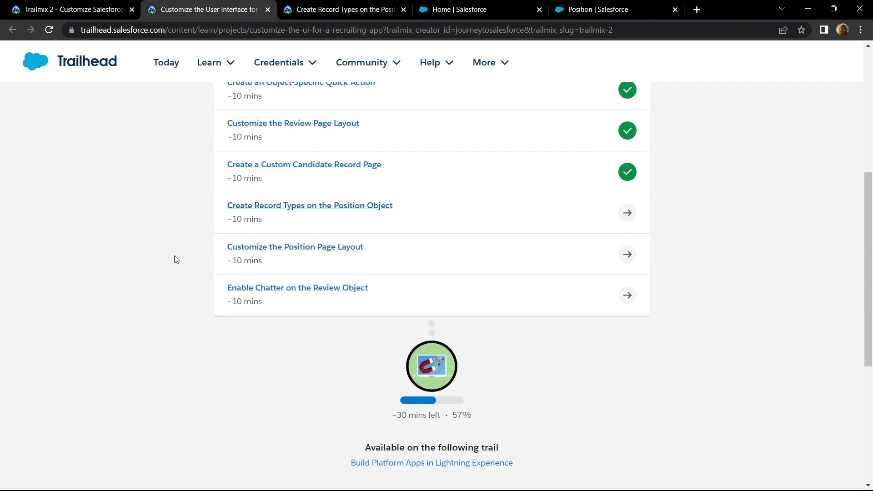